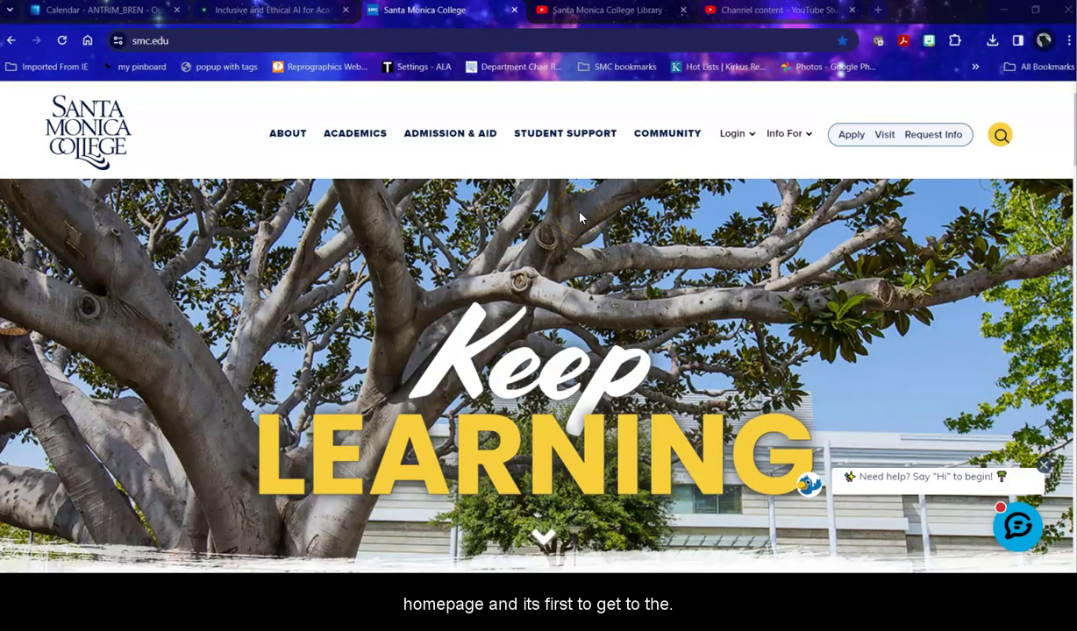
Go to Student Support and follow the Library link under More Helpful Services and Resources
mouse_move(564, 146)
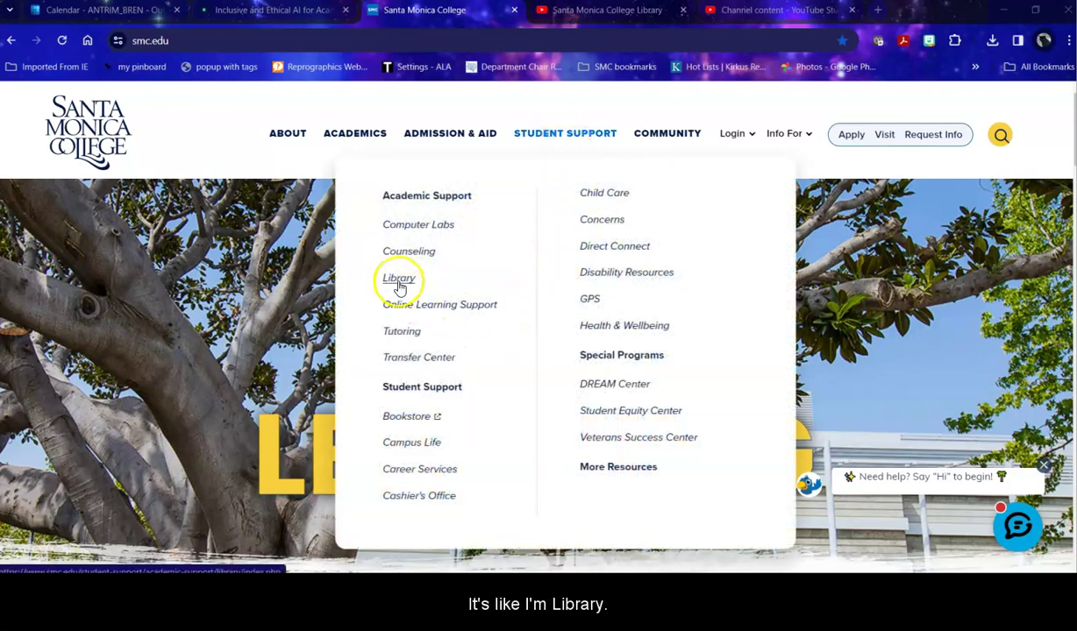
left_click(586, 138)
scroll(664, 329, "down", 15)
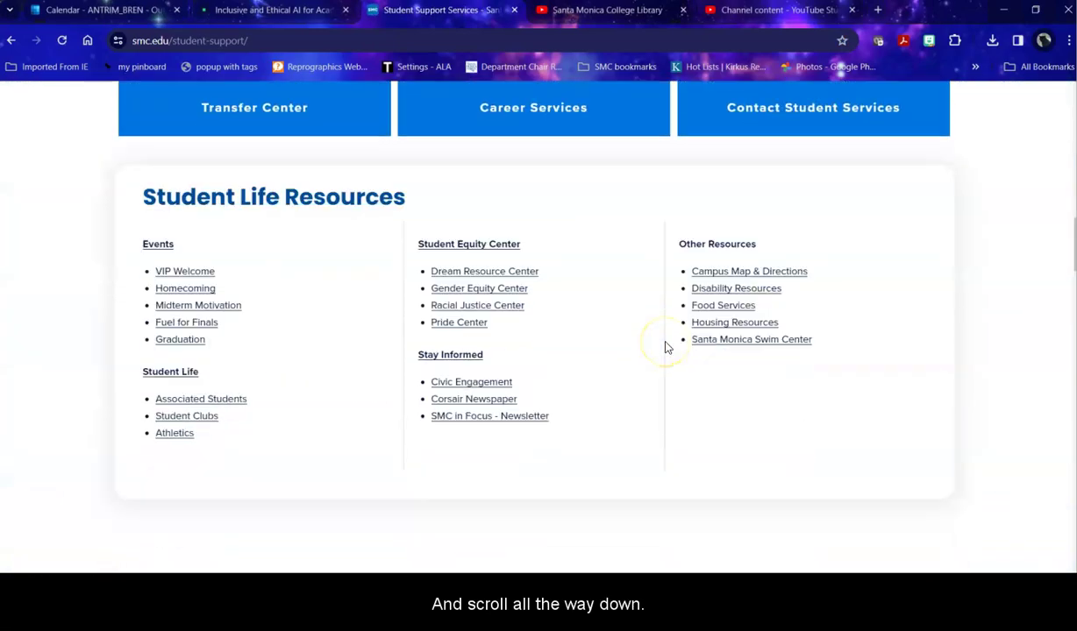
scroll(665, 348, "down", 12)
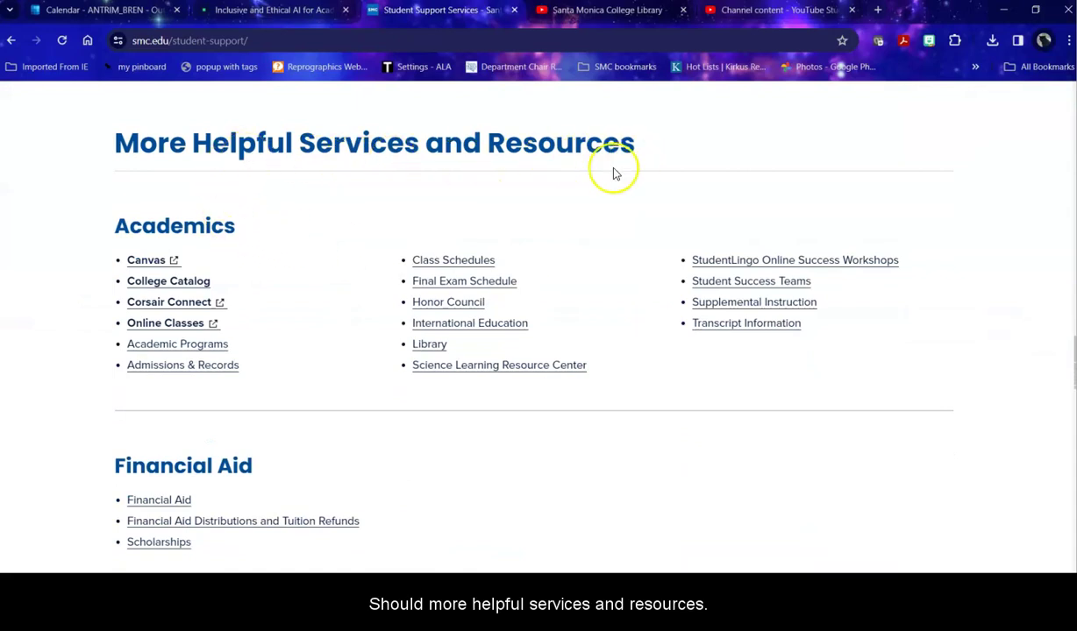
left_click(430, 347)
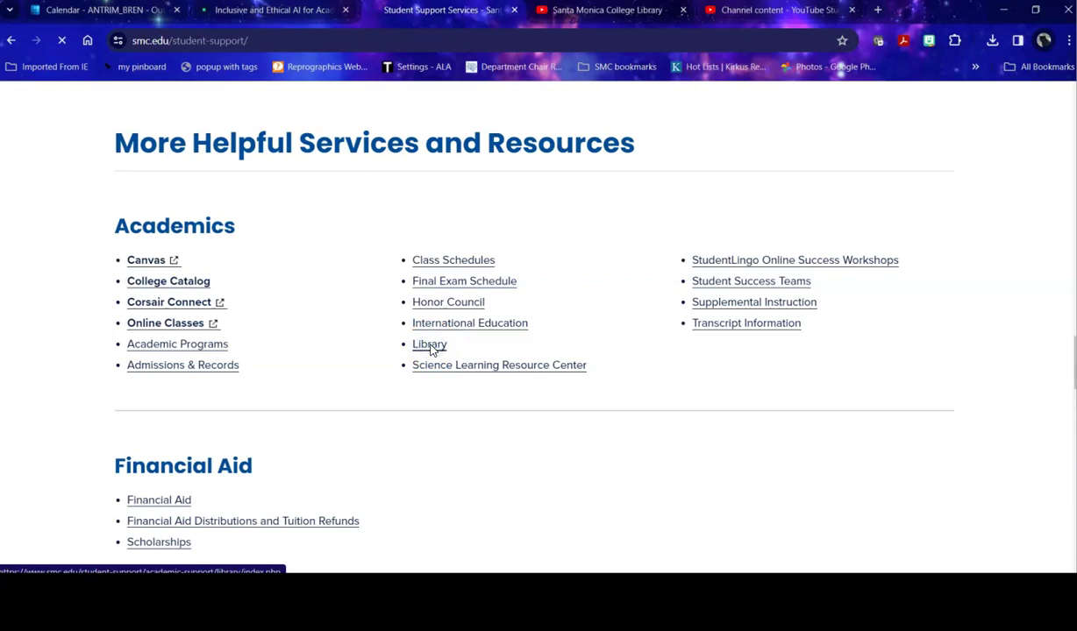
scroll(517, 285, "down", 3)
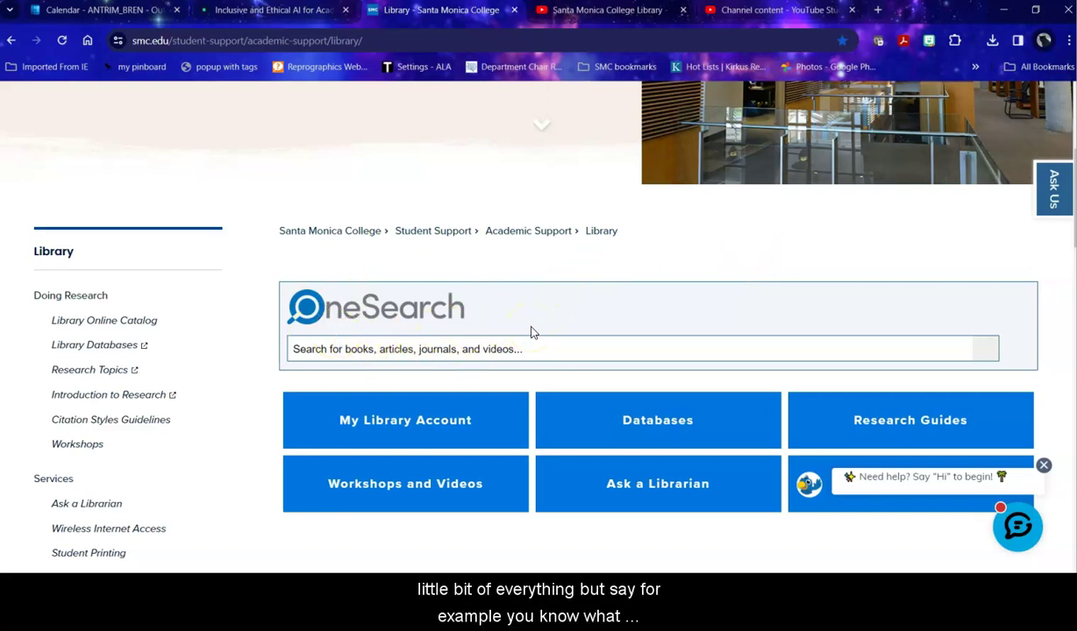
scroll(617, 330, "down", 2)
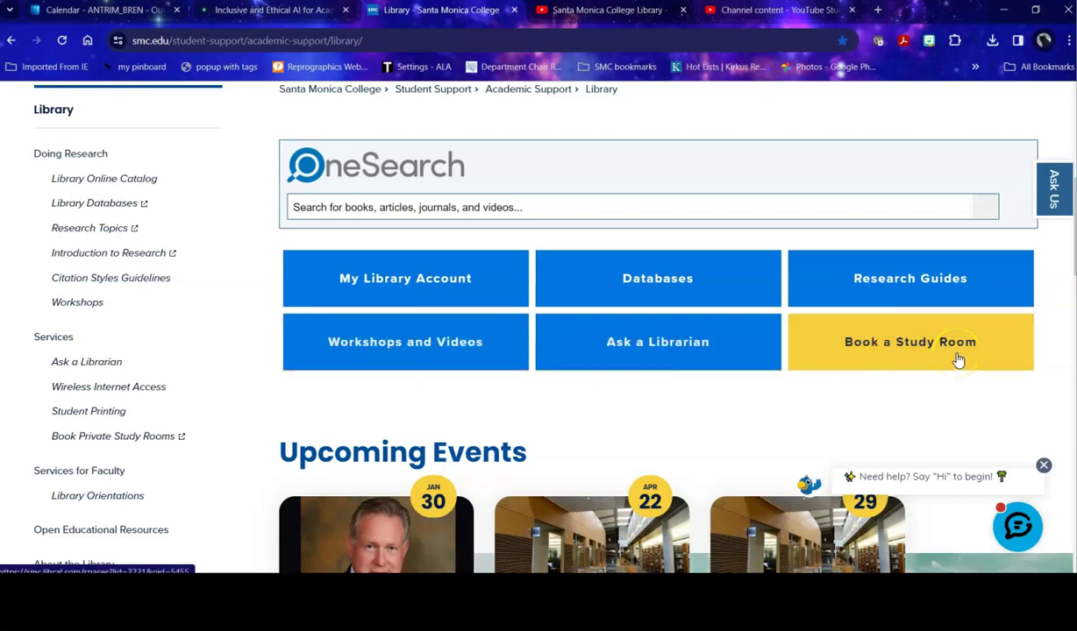
left_click(946, 291)
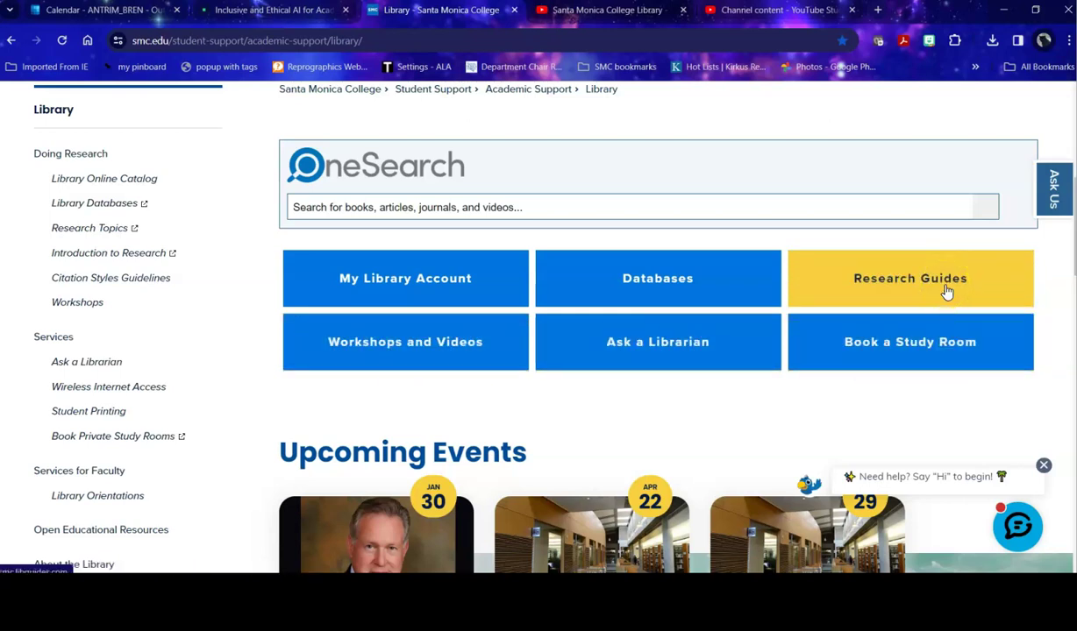
scroll(1044, 317, "down", 3)
scroll(998, 307, "down", 4)
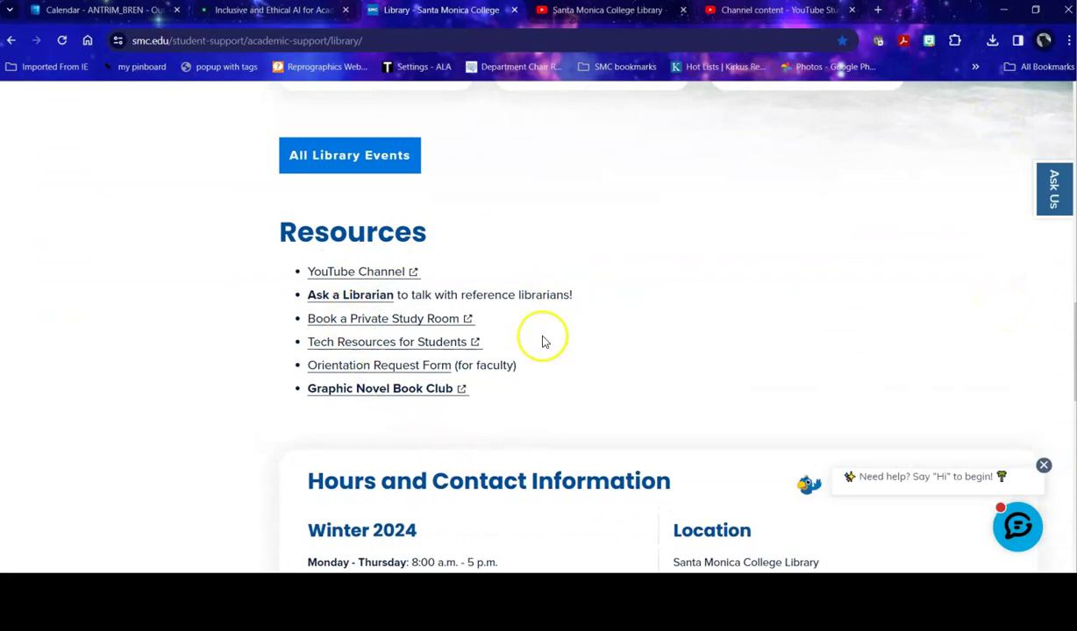
scroll(541, 338, "down", 4)
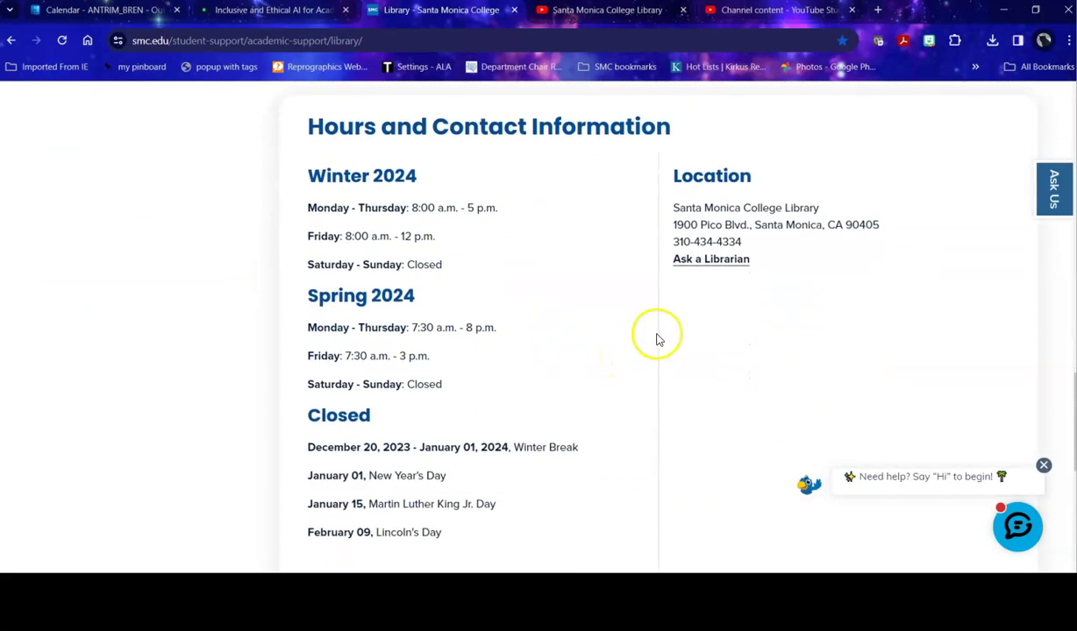
scroll(664, 335, "down", 3)
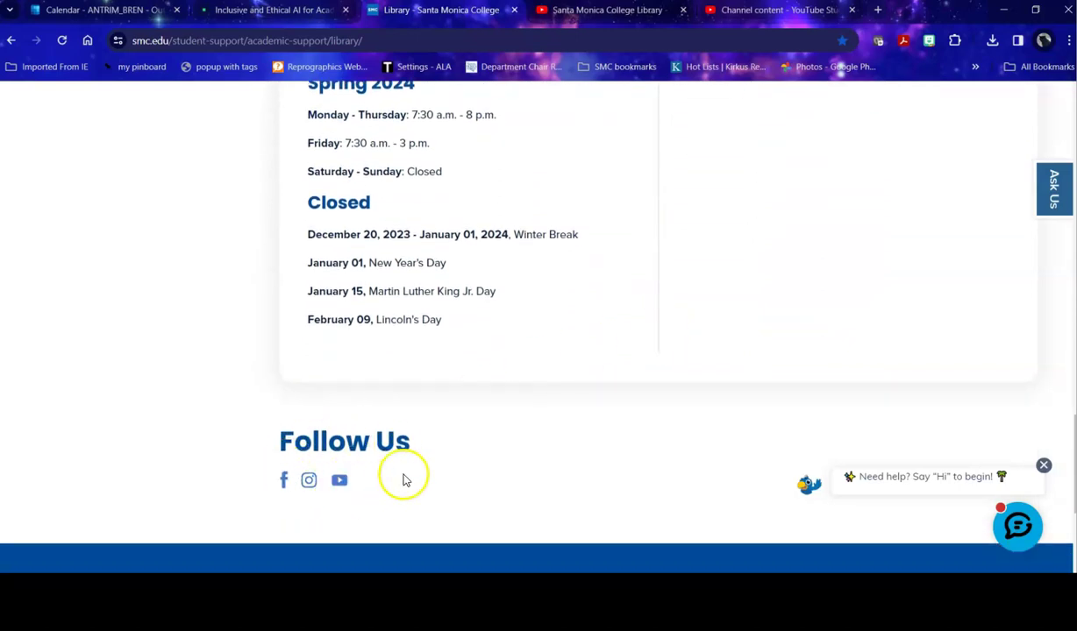
scroll(771, 414, "up", 15)
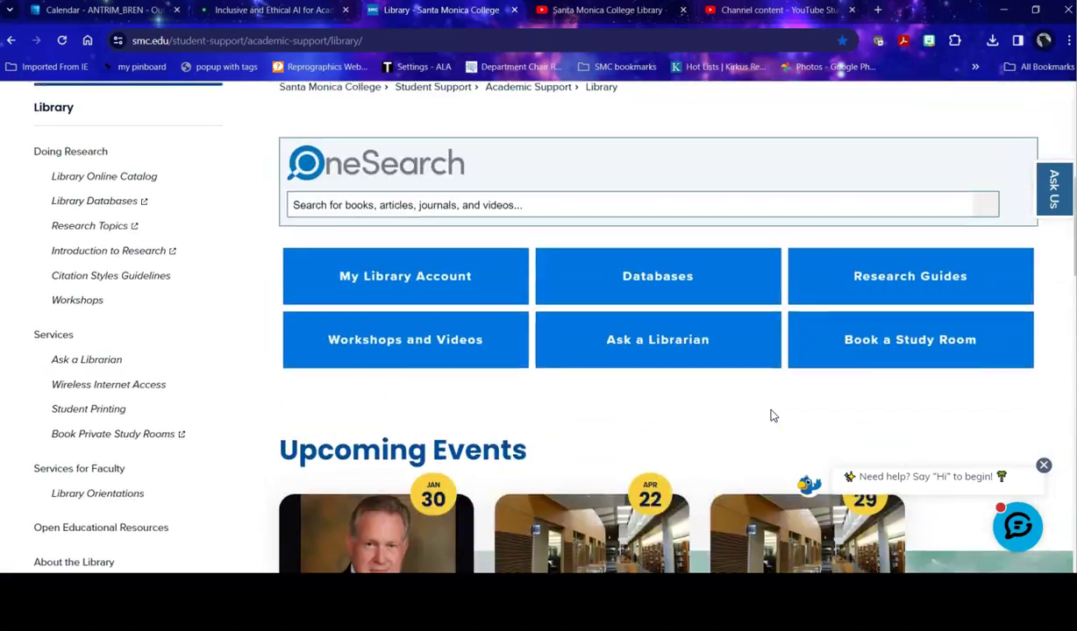
scroll(772, 415, "down", 1)
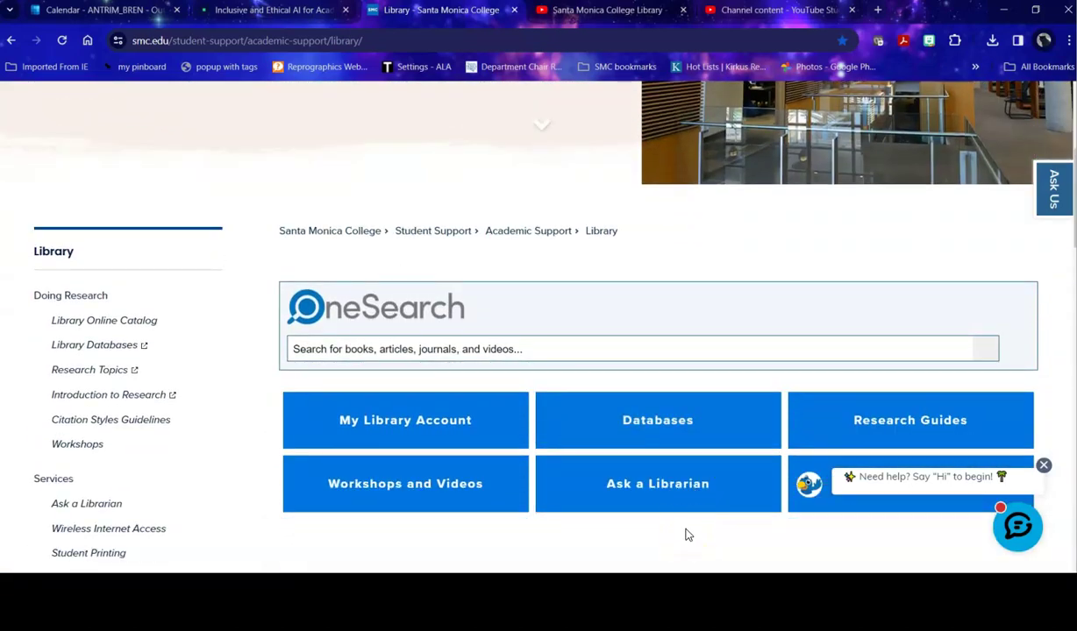
Open the A-Z Databases directory and filter it to the Science (25) subject
left_click(662, 424)
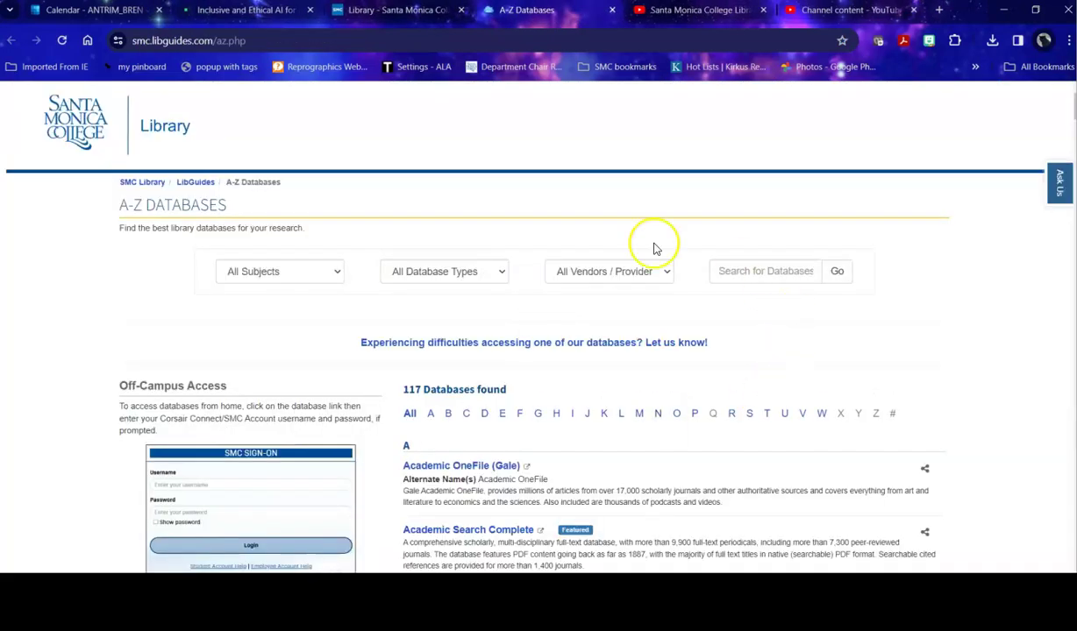
left_click(336, 273)
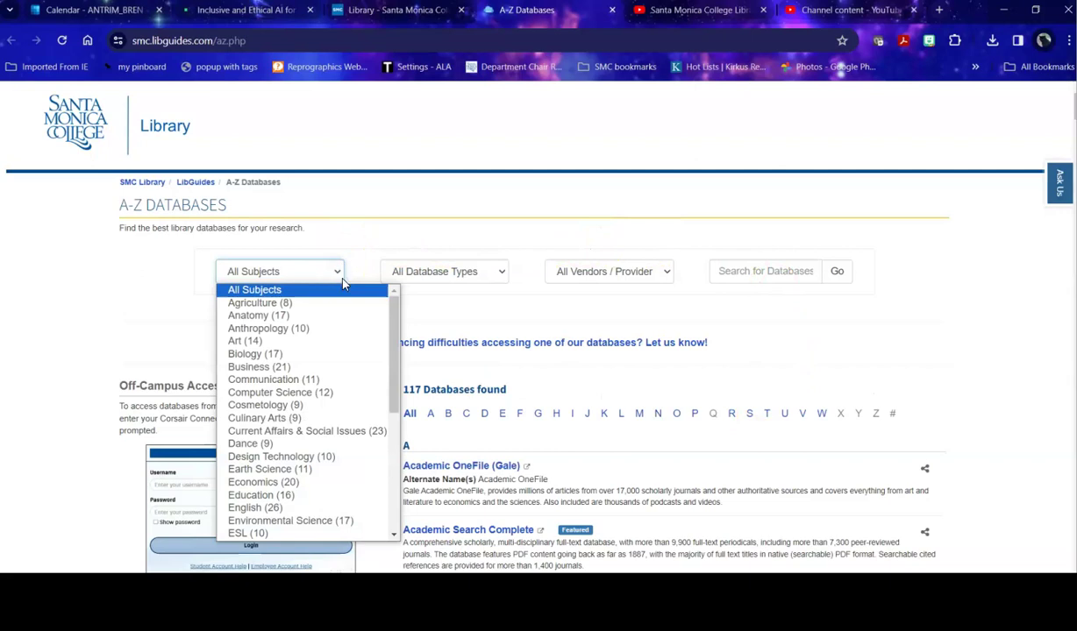
left_click(394, 513)
left_click(263, 527)
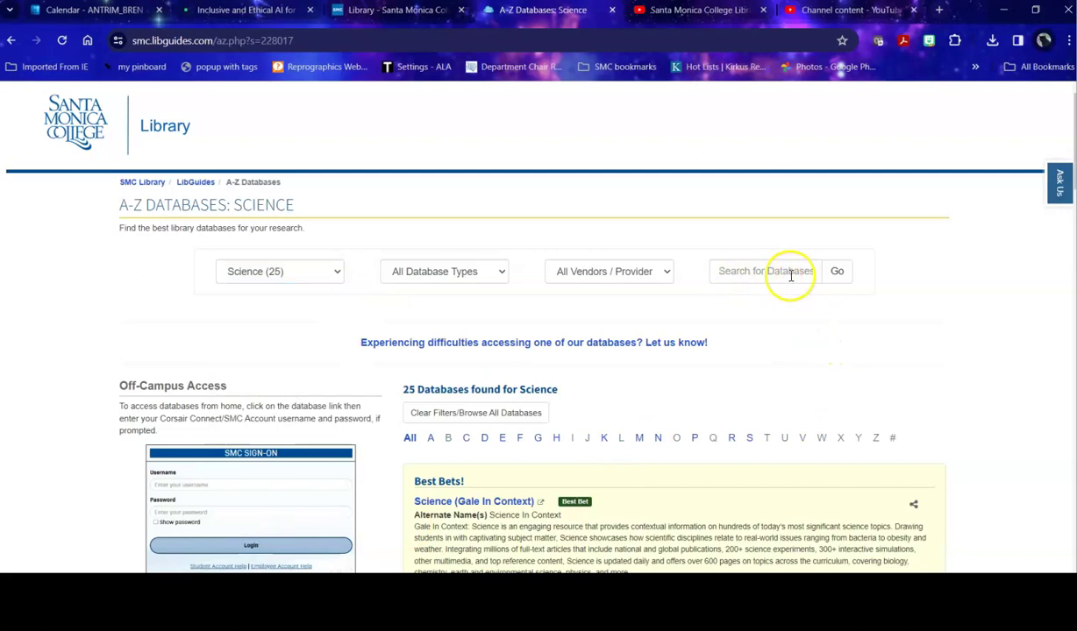
Locate Science Reference Center in the Science database list to reach its advanced search
left_click(764, 273)
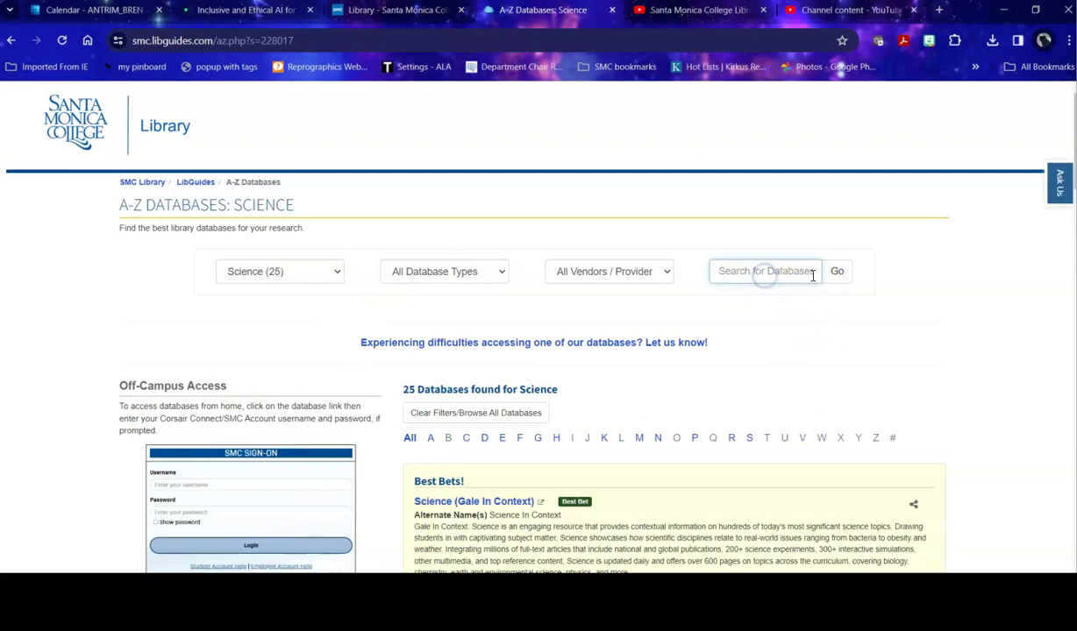
scroll(885, 329, "down", 1)
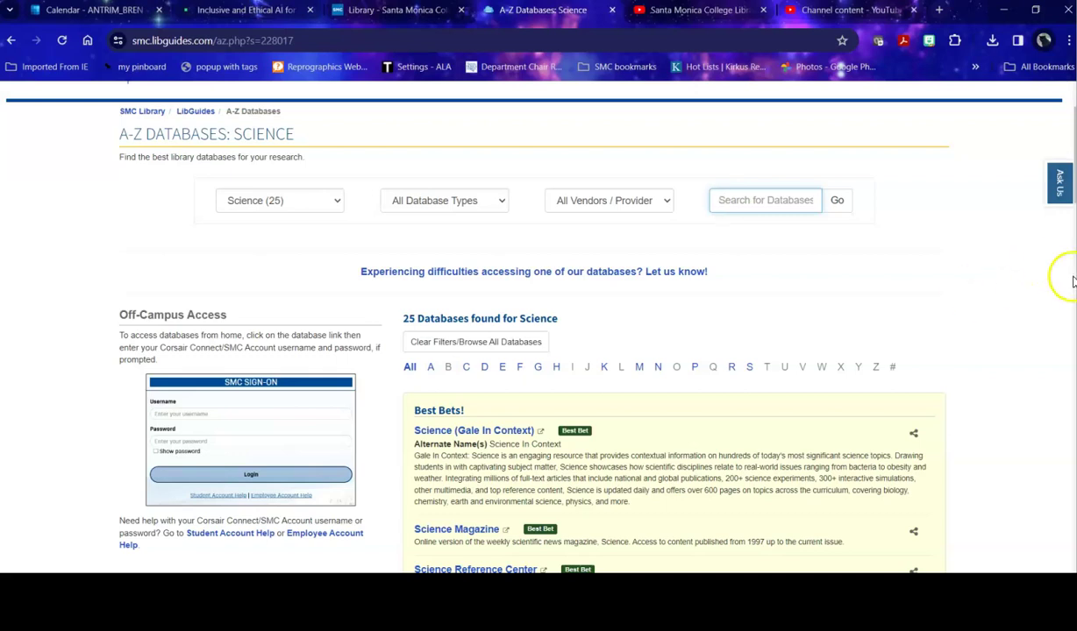
left_click(939, 298)
scroll(943, 299, "down", 3)
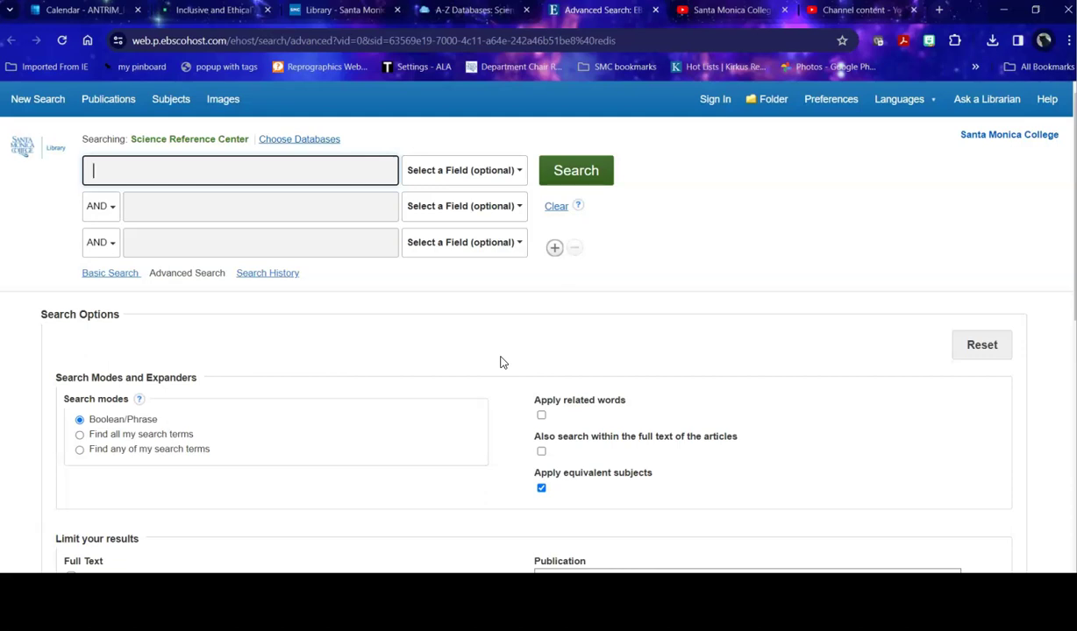
Search for 'air pollution' AND 'toxic' with the Full Text limit checked
type("air pollution")
left_click(229, 208)
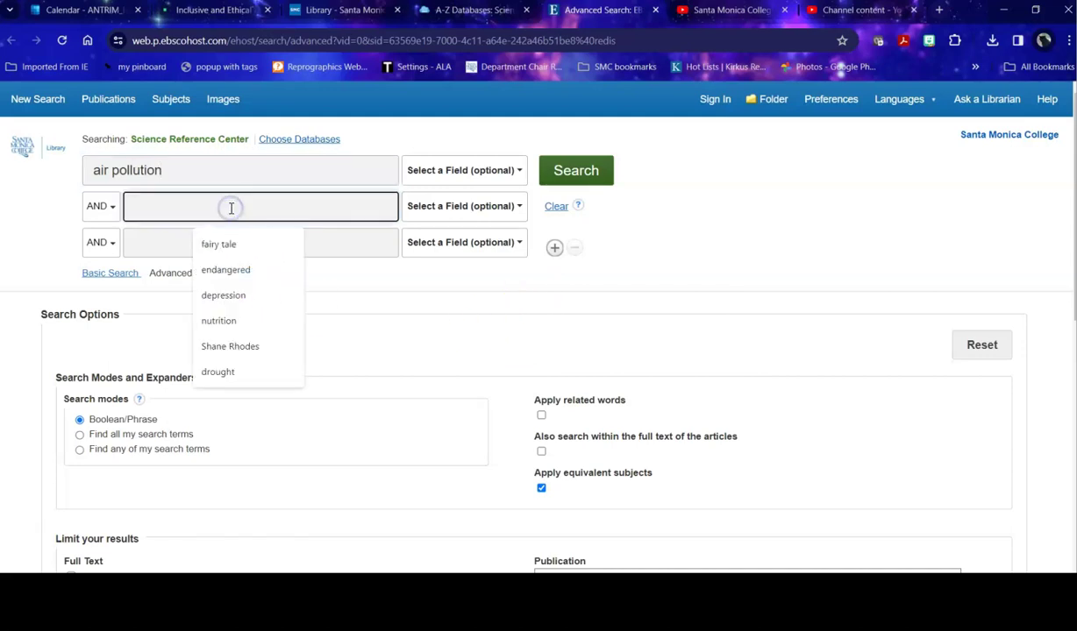
type("toxic")
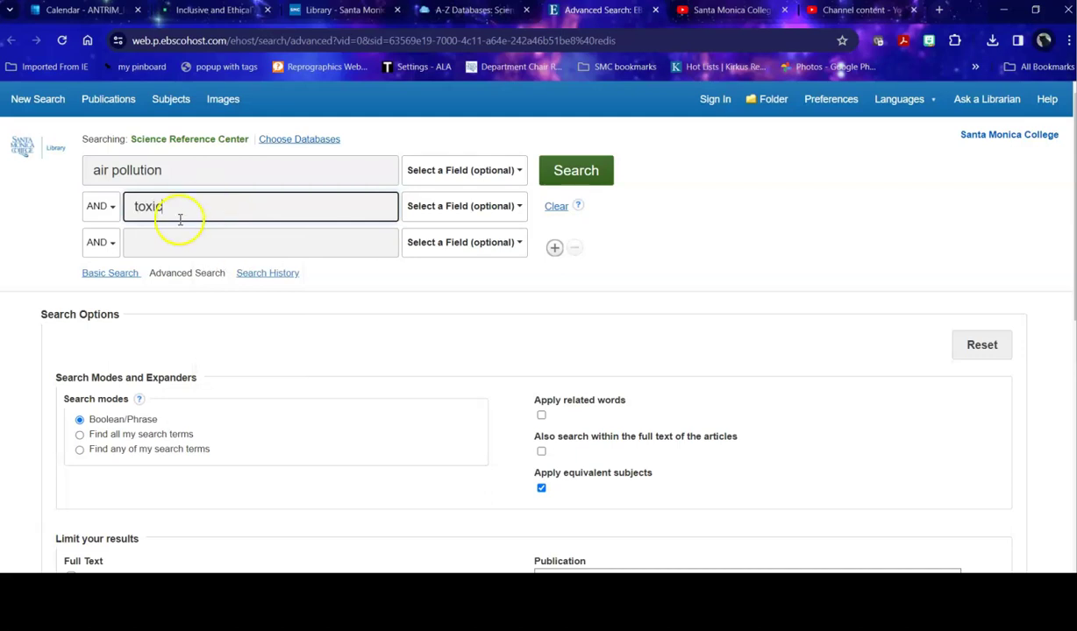
scroll(308, 375, "down", 3)
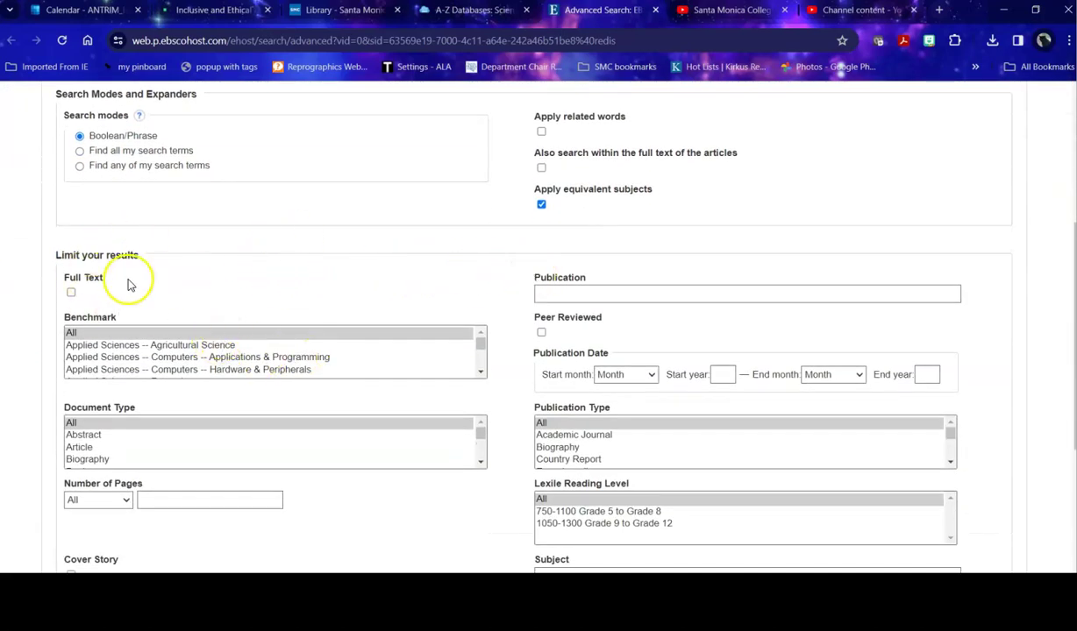
left_click(72, 294)
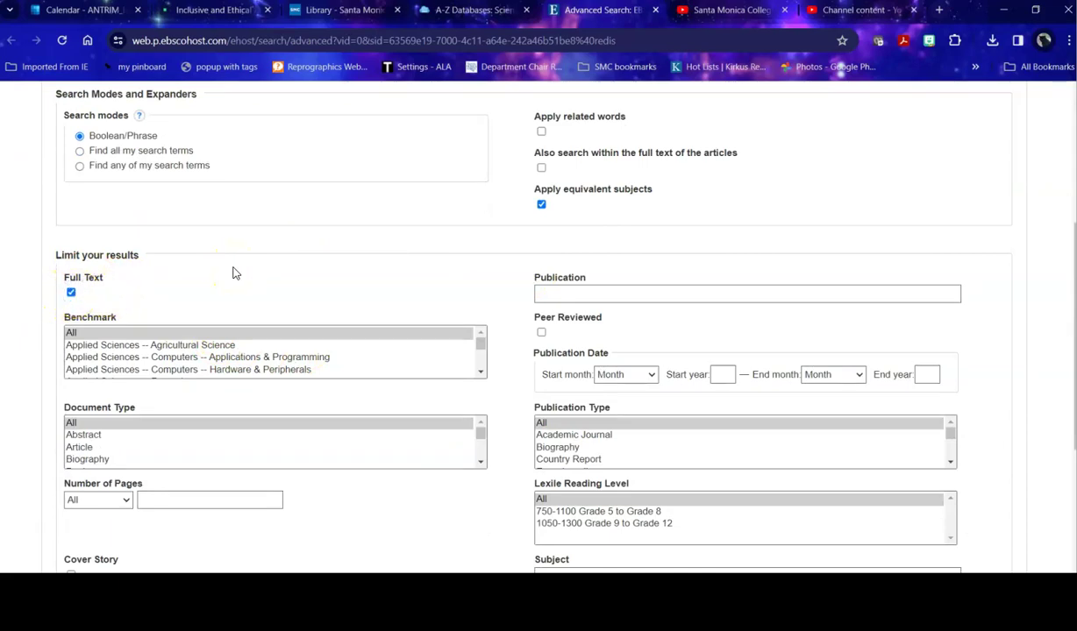
scroll(286, 264, "down", 3)
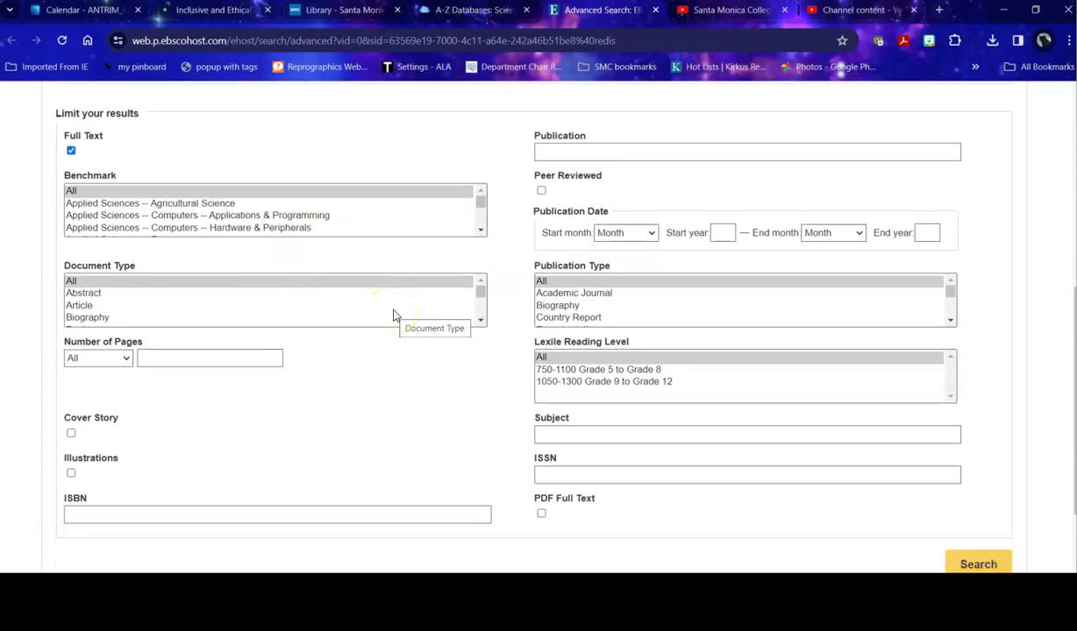
scroll(462, 305, "up", 5)
left_click(585, 172)
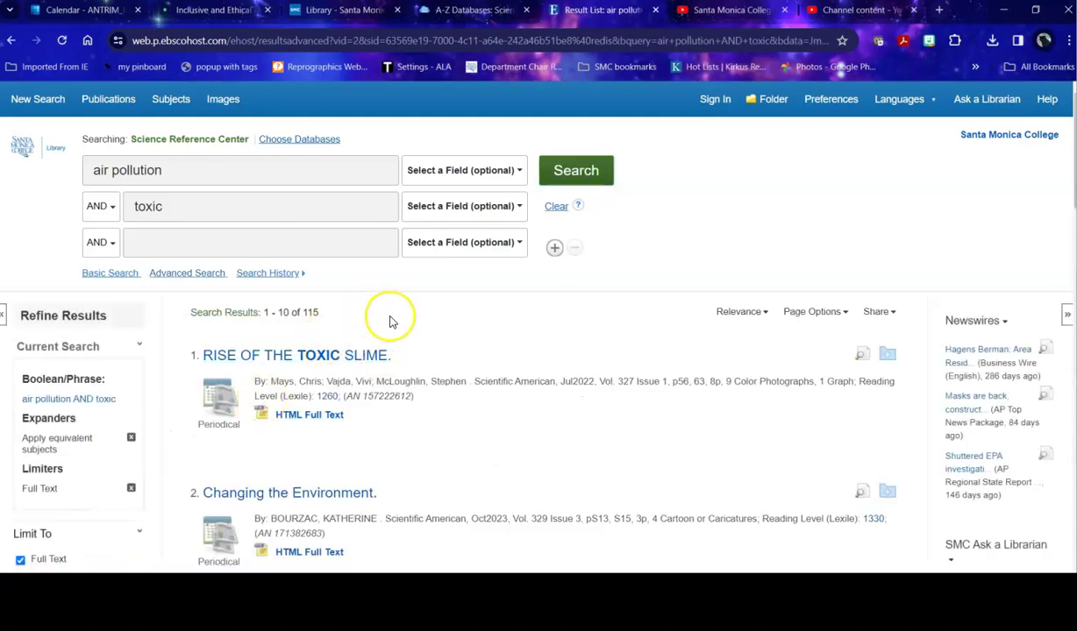
Scroll through the 115 full-text air pollution AND toxic results and back up
scroll(452, 322, "down", 2)
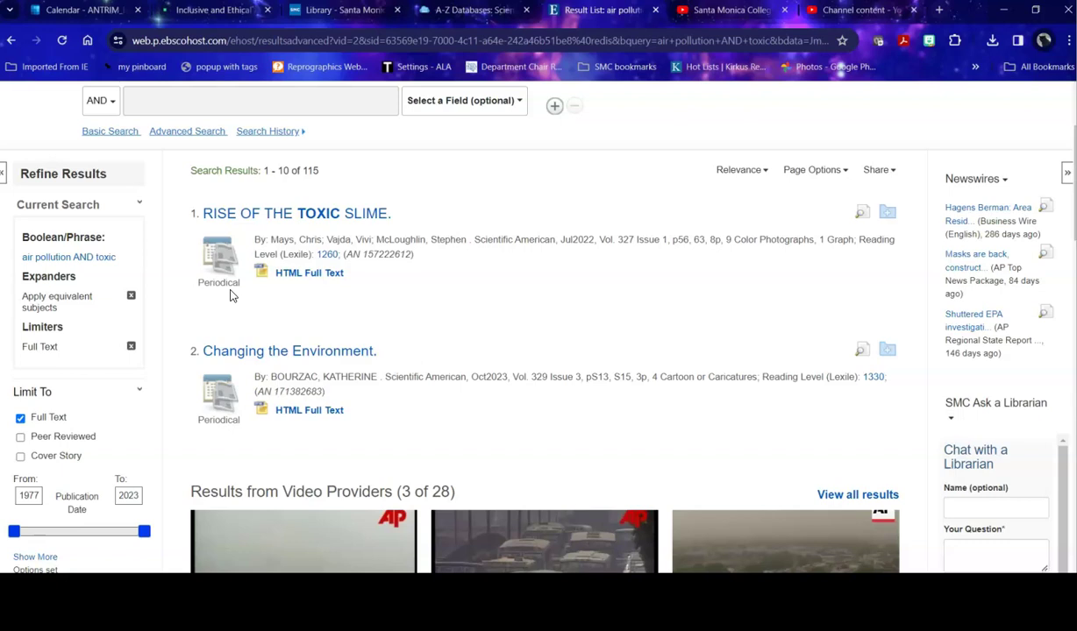
scroll(230, 295, "down", 3)
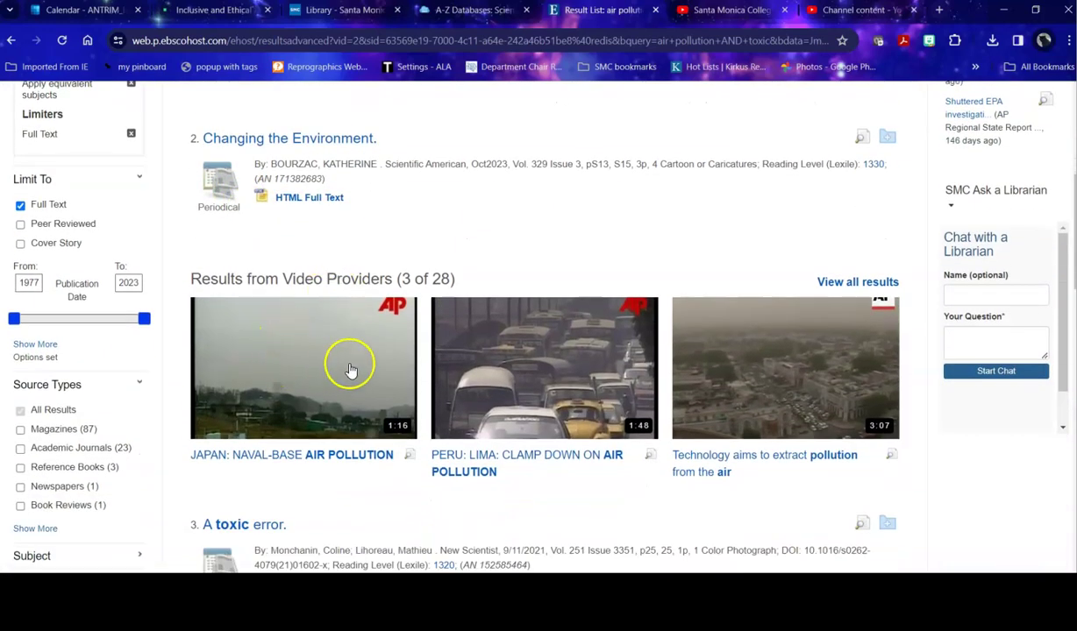
scroll(719, 401, "down", 3)
scroll(314, 350, "down", 7)
scroll(324, 352, "down", 7)
scroll(350, 347, "down", 2)
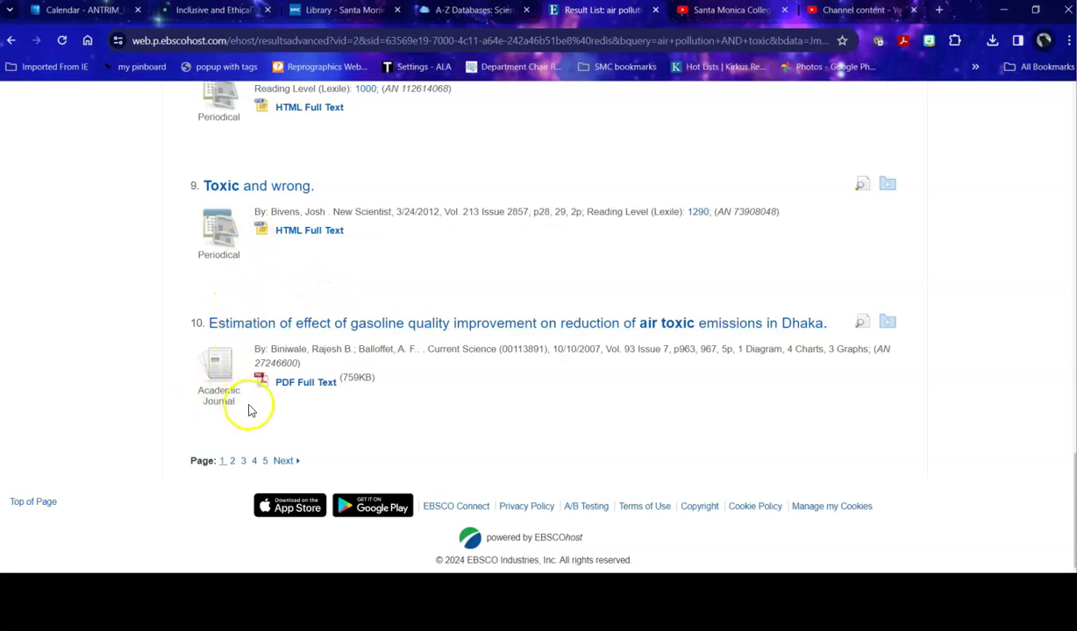
scroll(423, 369, "up", 10)
scroll(114, 250, "up", 6)
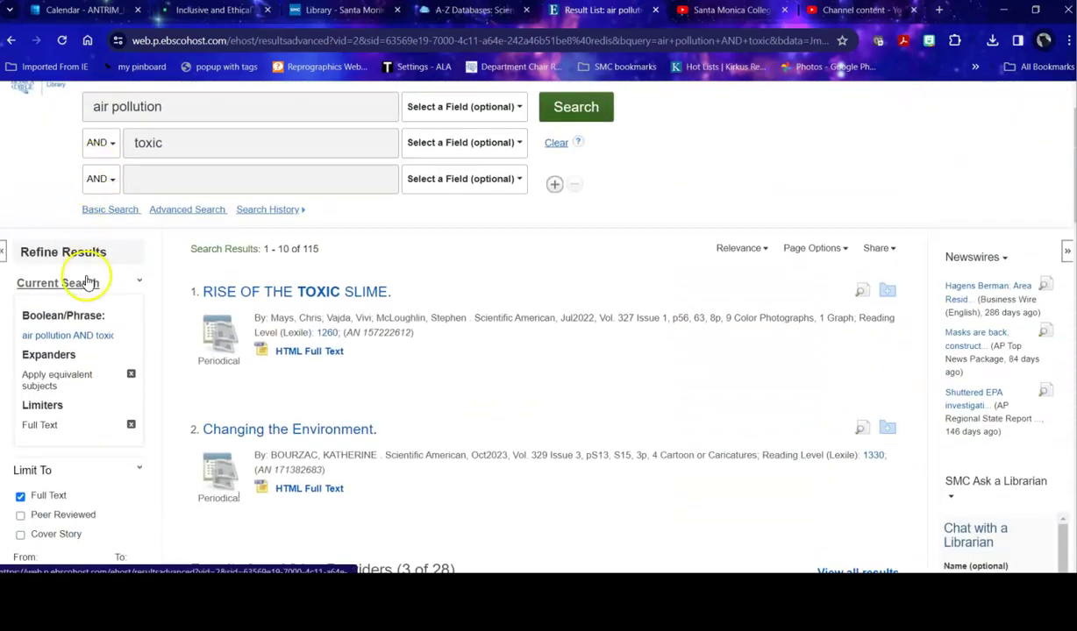
scroll(131, 311, "down", 3)
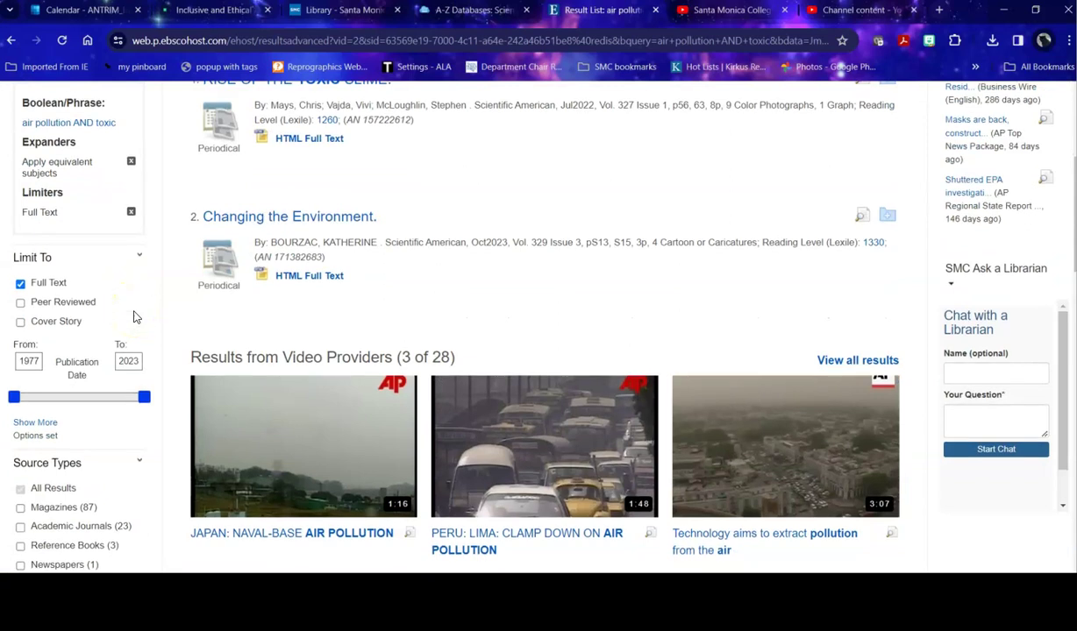
Add the Peer Reviewed limit, cutting the results to 23 academic-journal articles
left_click(21, 303)
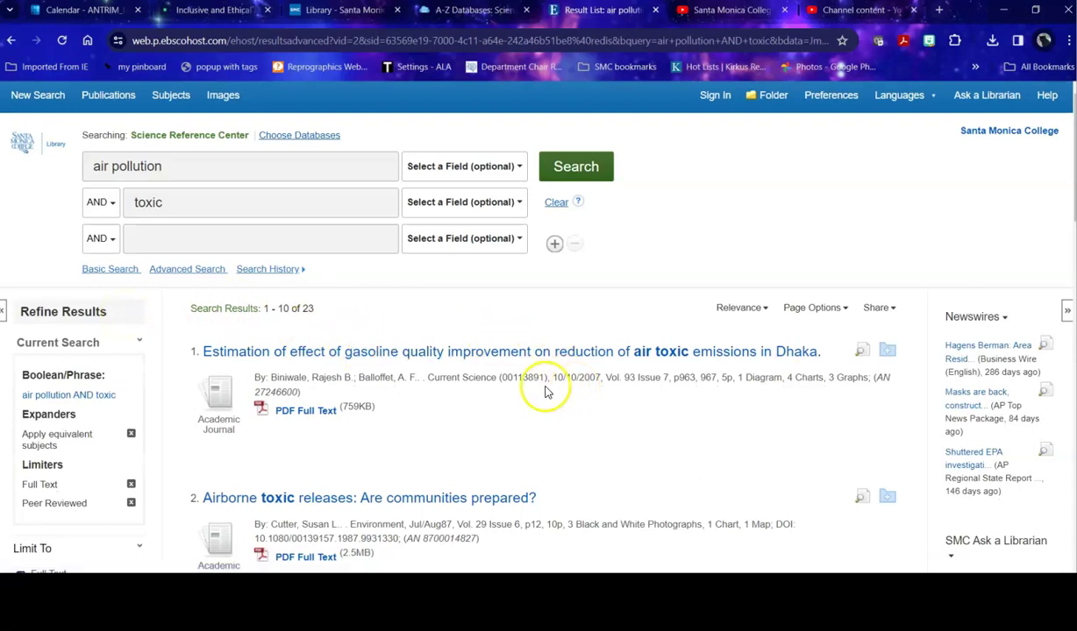
scroll(541, 392, "down", 1)
scroll(552, 326, "down", 1)
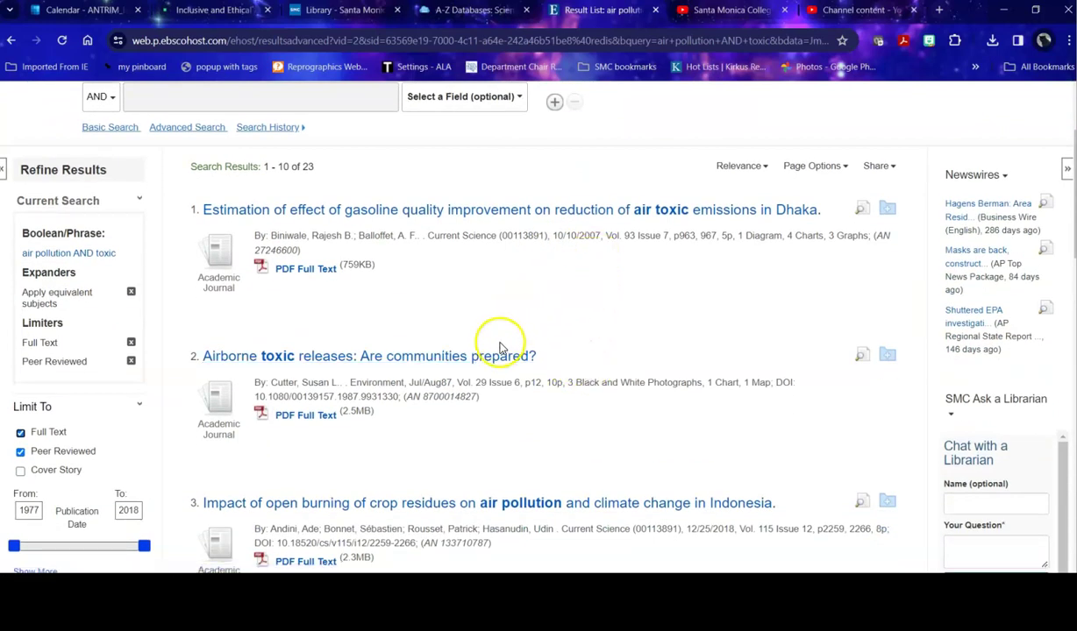
scroll(619, 360, "down", 2)
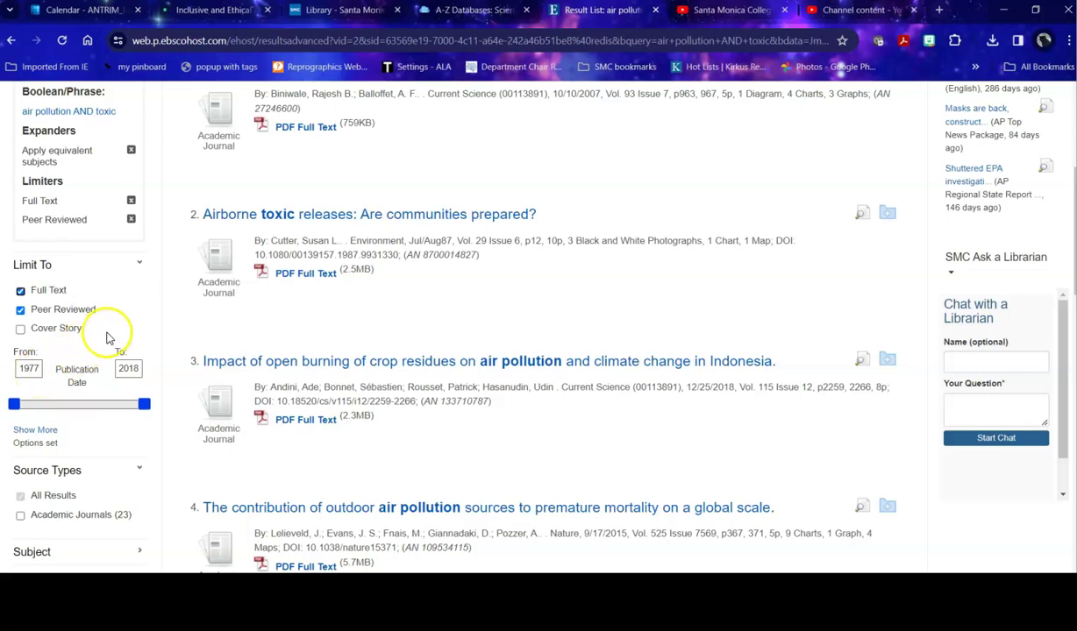
scroll(106, 337, "up", 4)
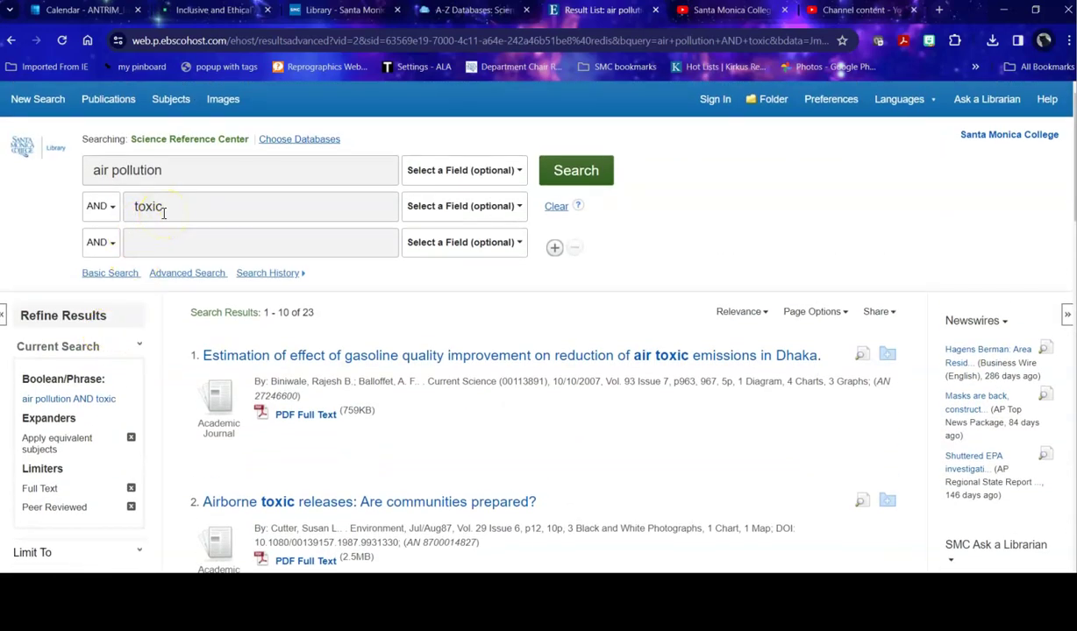
Delete 'toxic' from the second search box and rerun the search for air pollution alone
left_click(171, 207)
double_click(171, 207)
key("BackSpace")
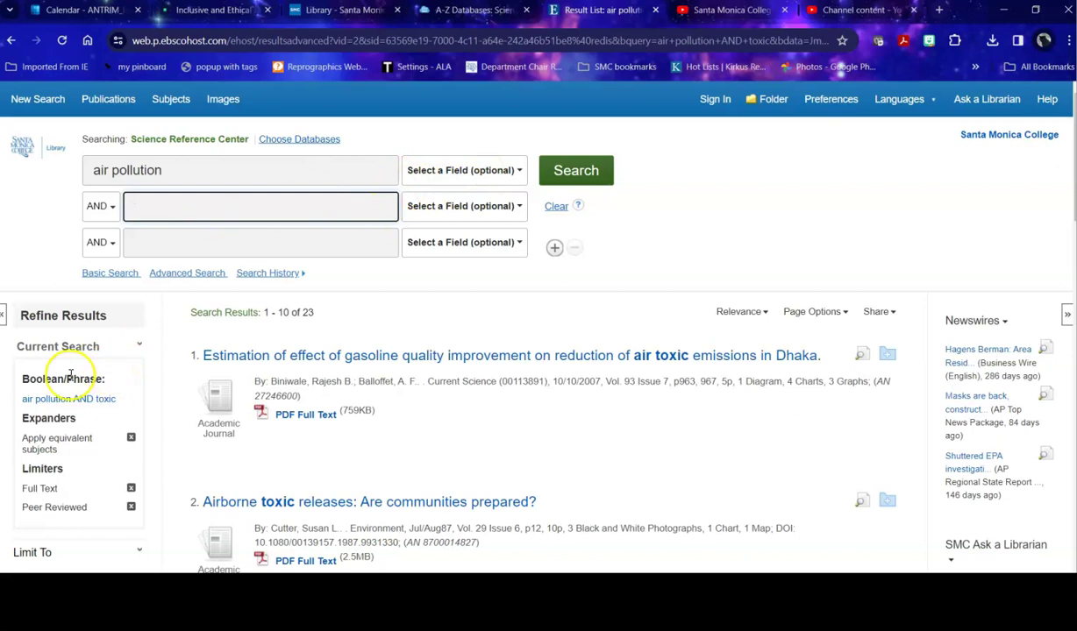
scroll(75, 438, "down", 1)
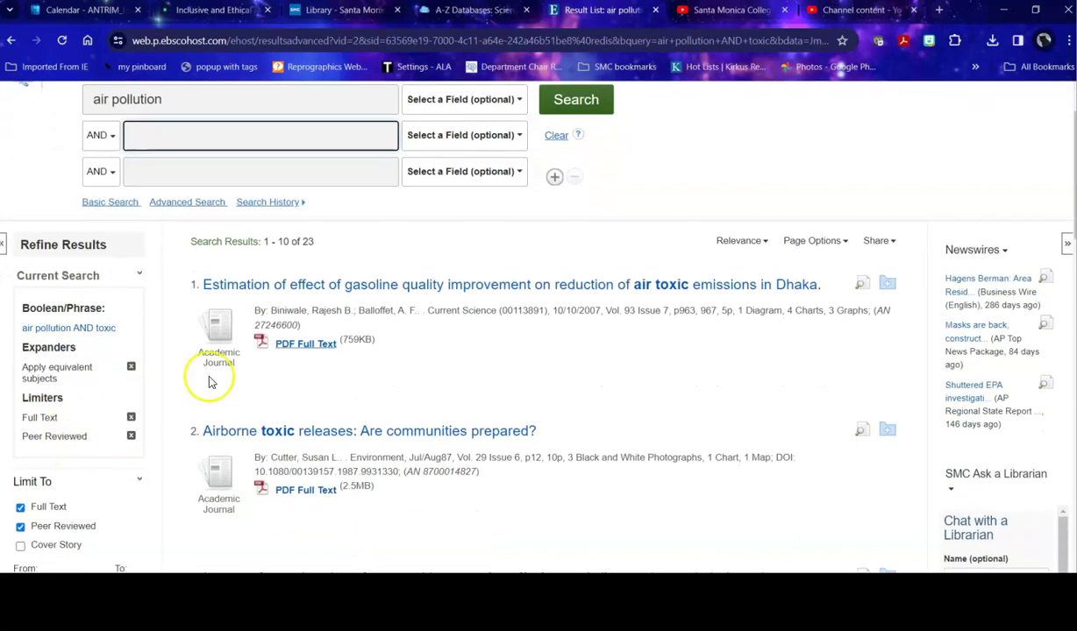
left_click(564, 121)
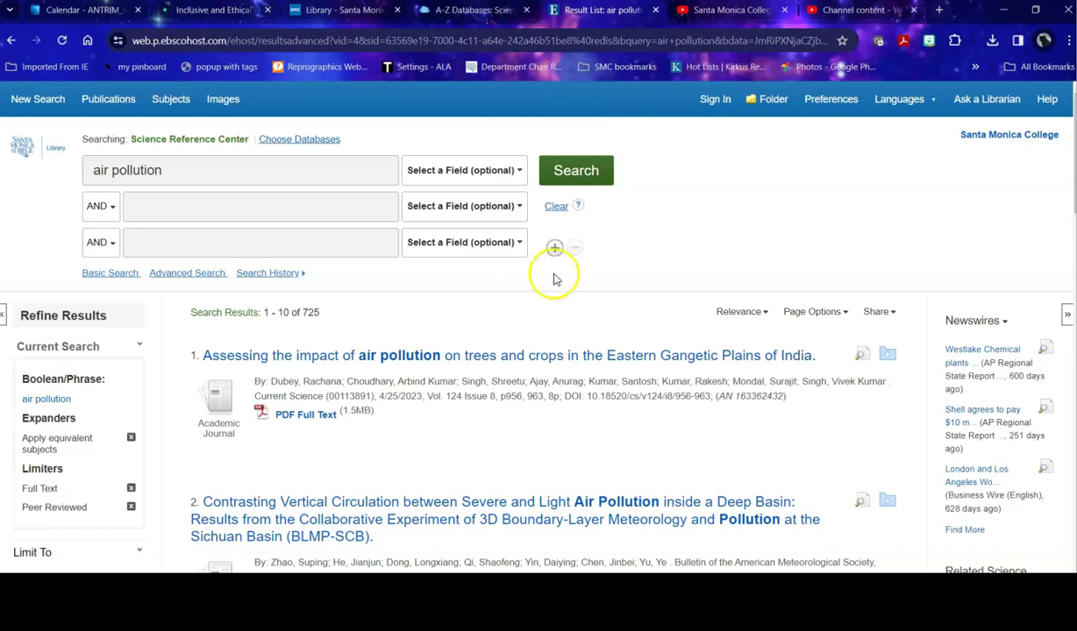
Set the publication date range to 2018–2023, leaving 94 results
scroll(505, 392, "down", 3)
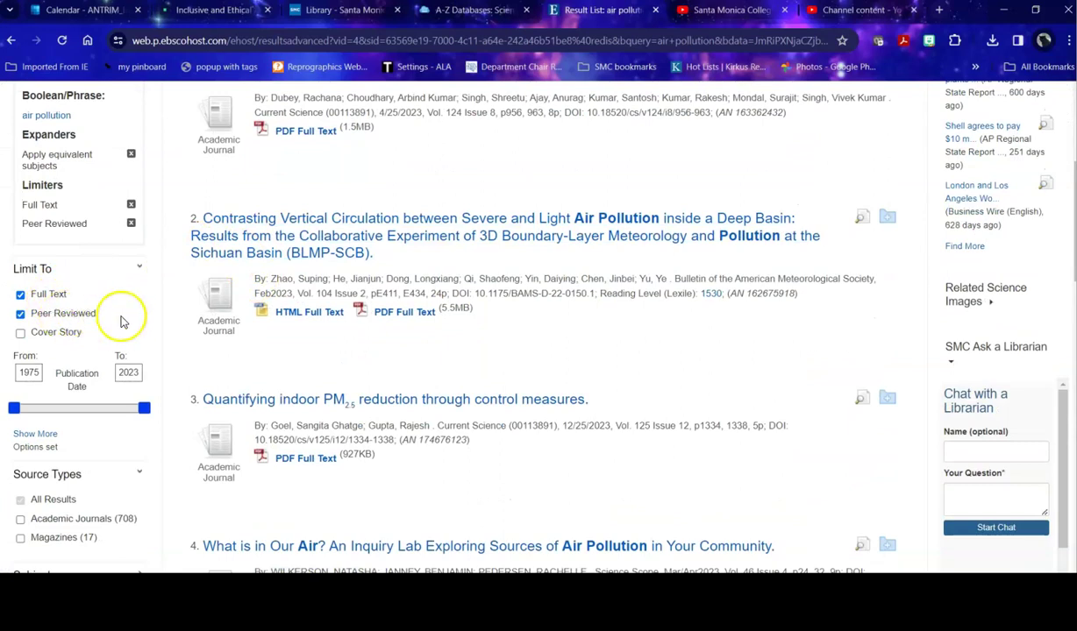
left_click_drag(39, 375, 7, 375)
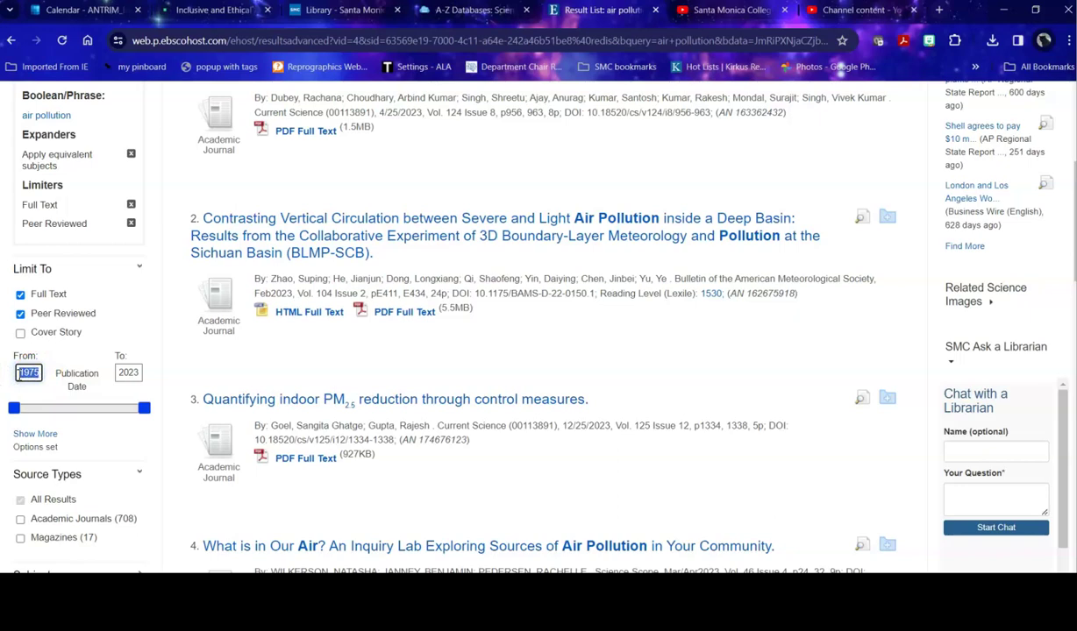
type("2018")
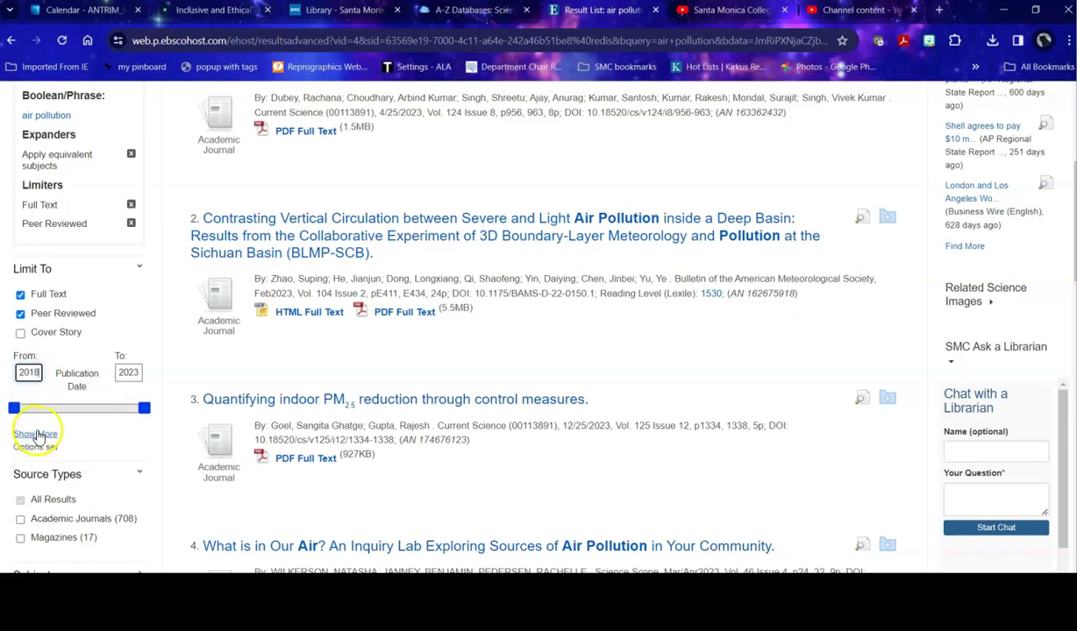
scroll(92, 445, "down", 3)
scroll(98, 445, "up", 3)
left_click(146, 274)
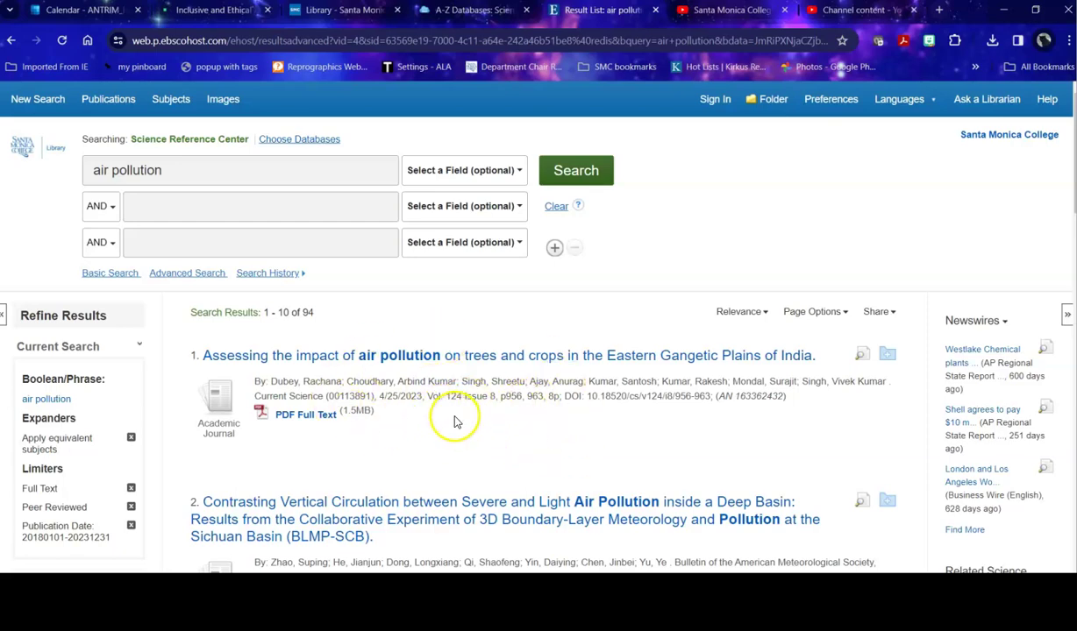
Limit the results to the 'air quality' subject, narrowing them to 14 articles
scroll(454, 422, "down", 7)
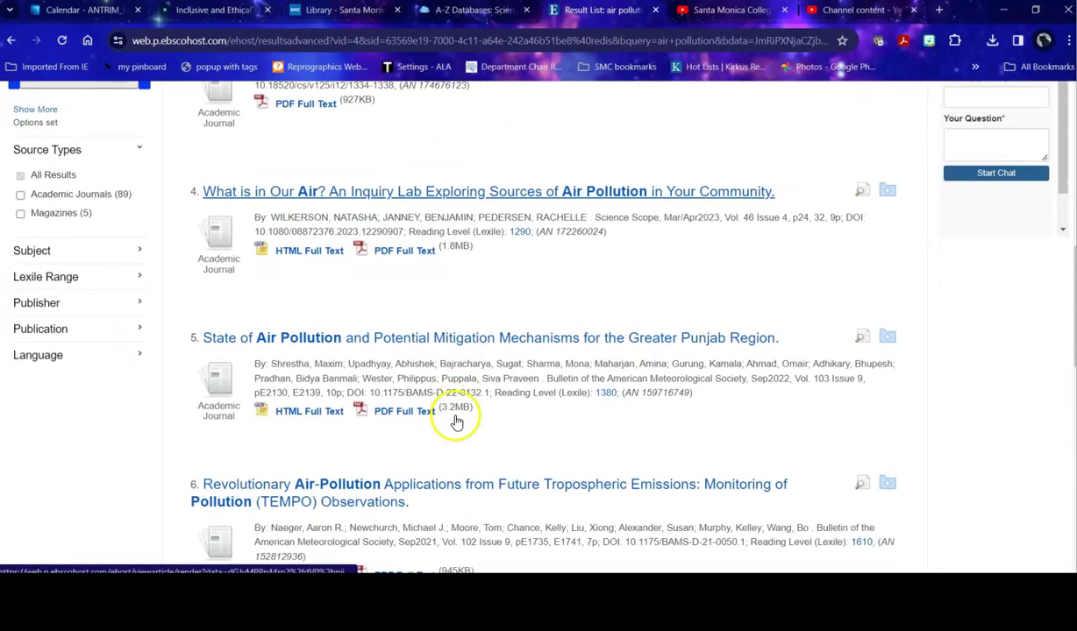
left_click(140, 253)
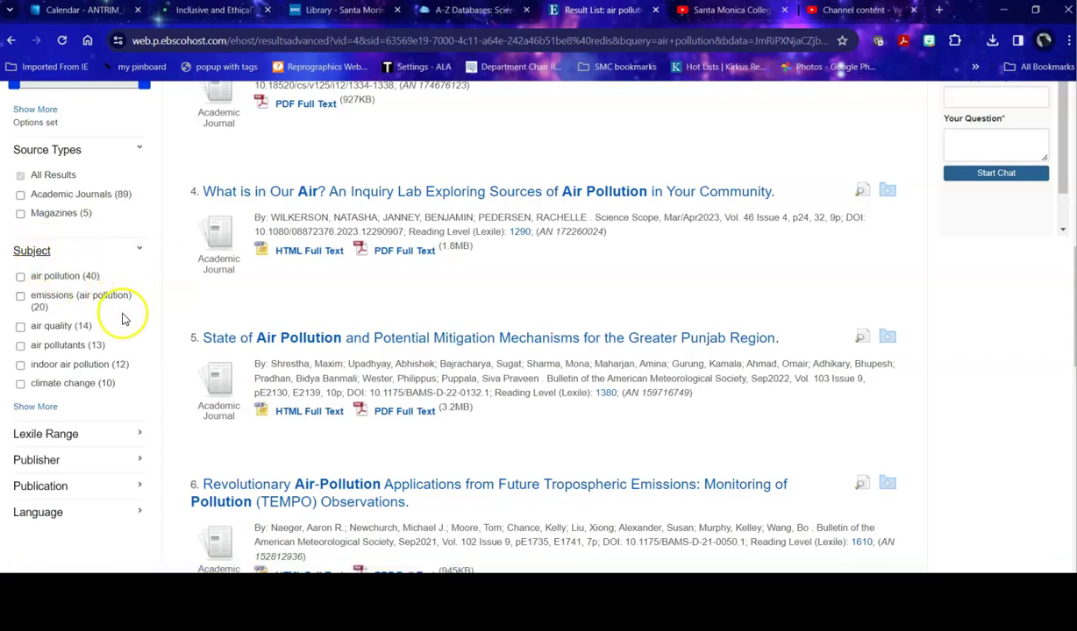
left_click(35, 408)
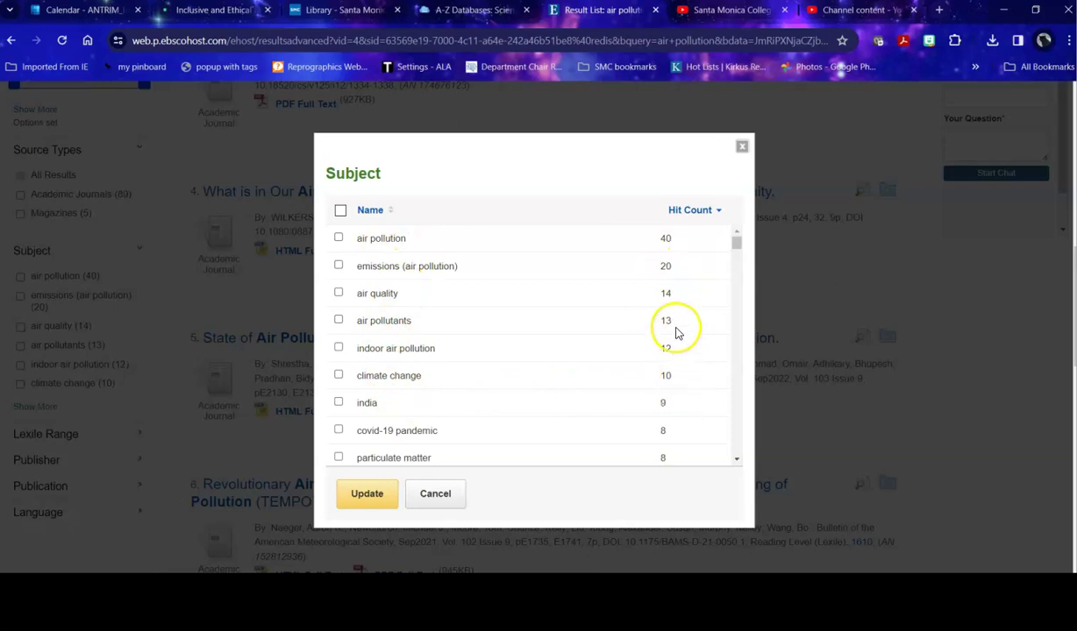
left_click(338, 294)
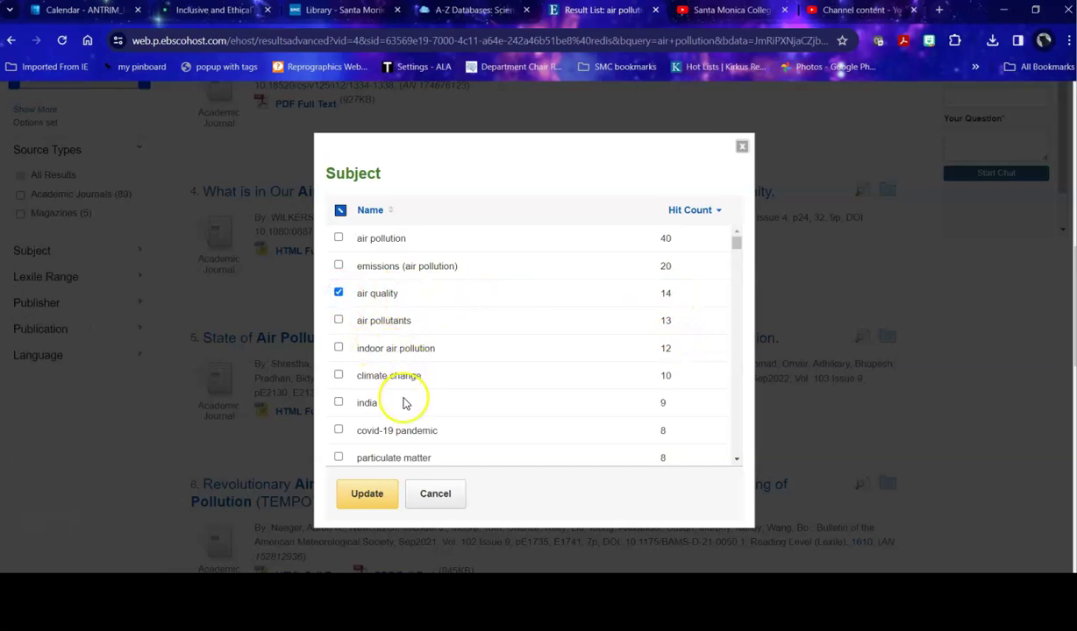
left_click(371, 497)
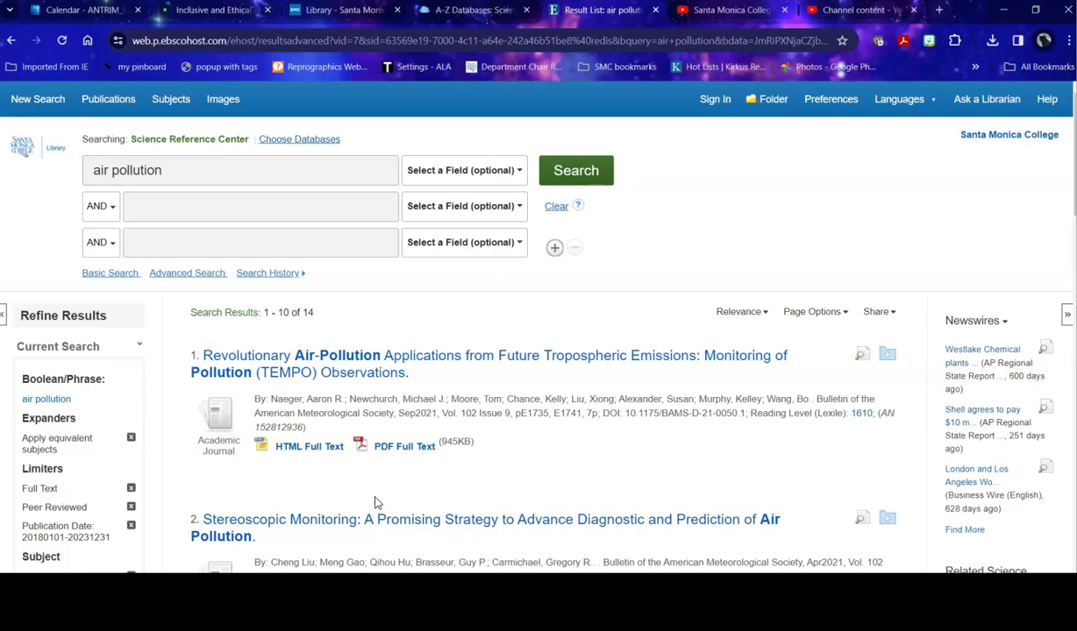
Open result 7 of 14, 'Predicting Air Quality: Using machine model.', and view its PDF full text
scroll(413, 433, "down", 3)
scroll(526, 303, "down", 3)
scroll(482, 307, "down", 5)
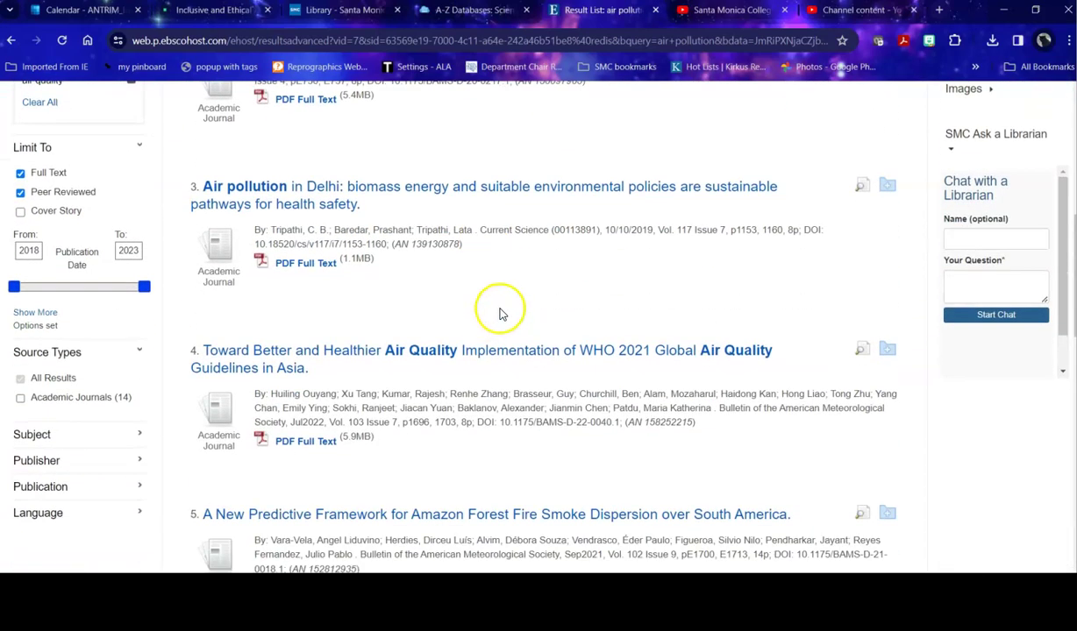
scroll(392, 360, "down", 3)
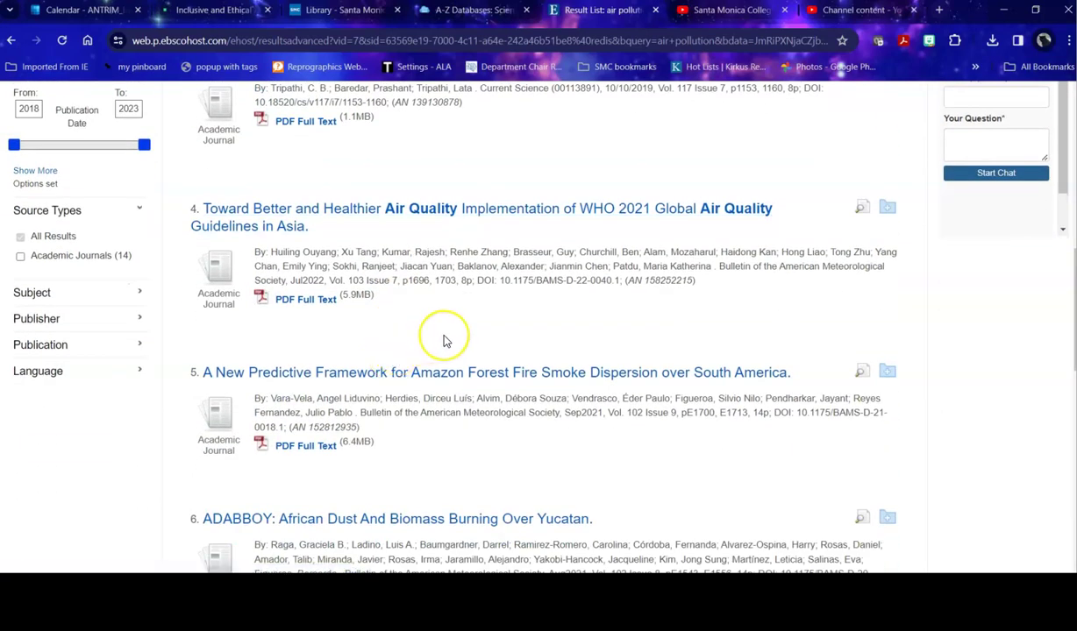
scroll(445, 338, "down", 6)
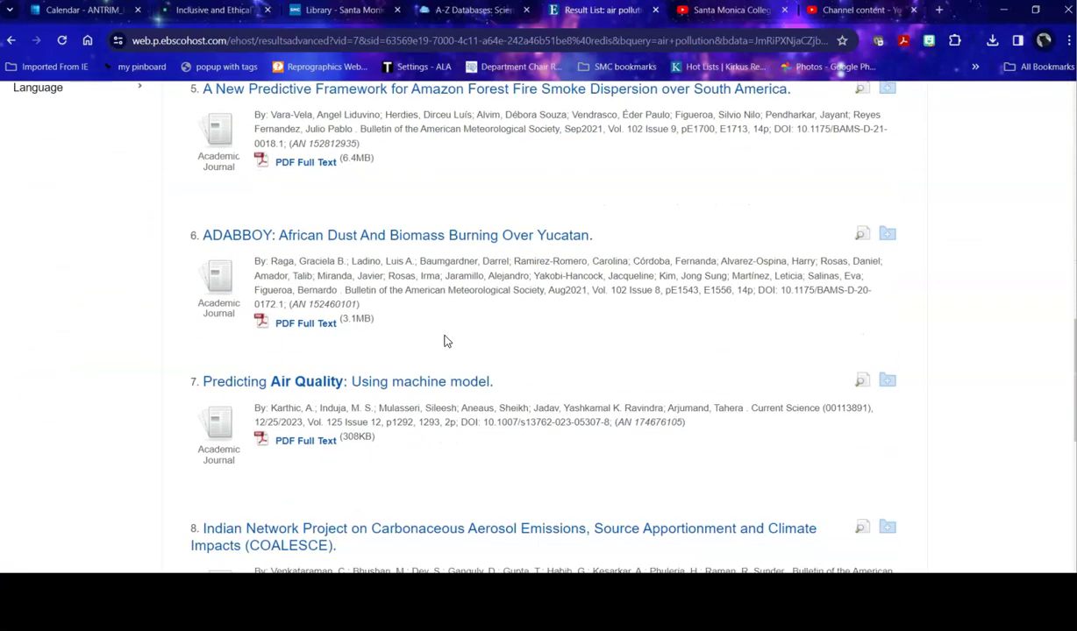
left_click(402, 383)
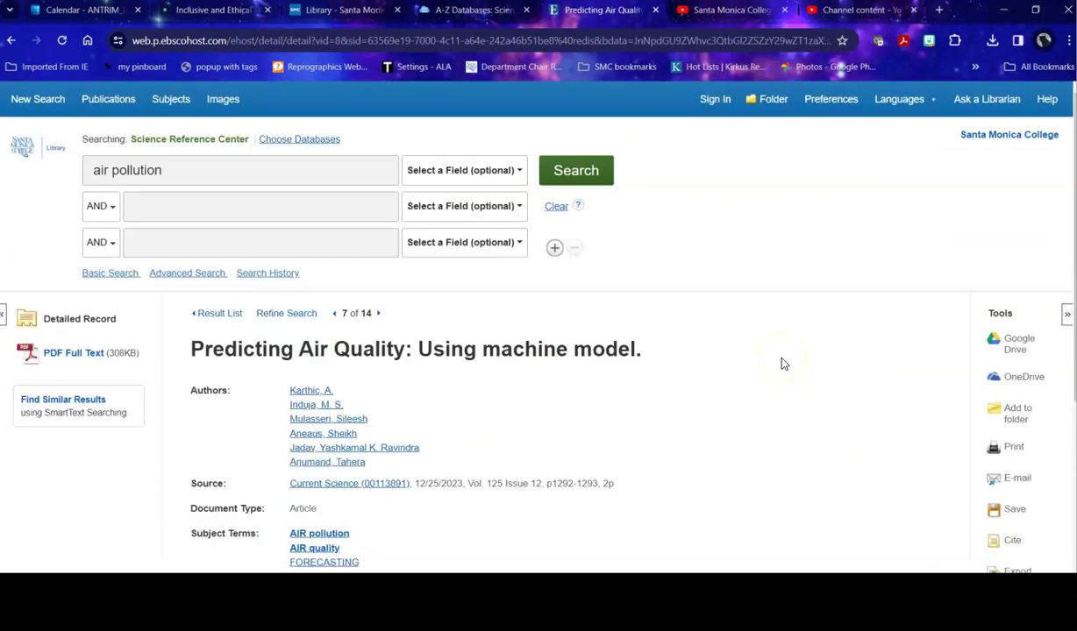
scroll(741, 317, "down", 2)
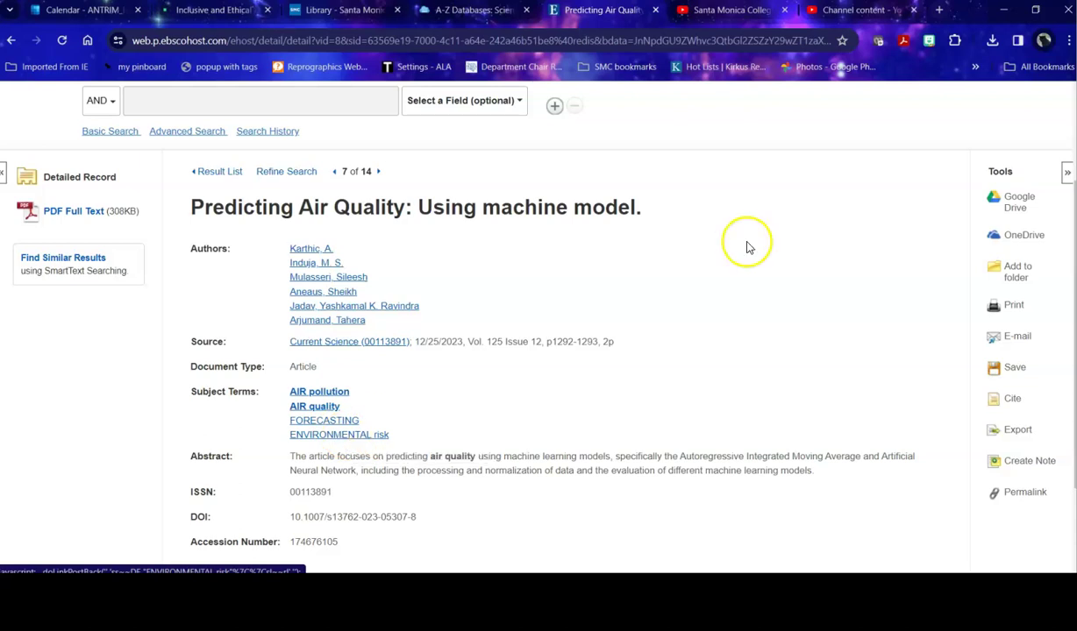
scroll(776, 260, "down", 3)
scroll(831, 274, "up", 3)
left_click(67, 301)
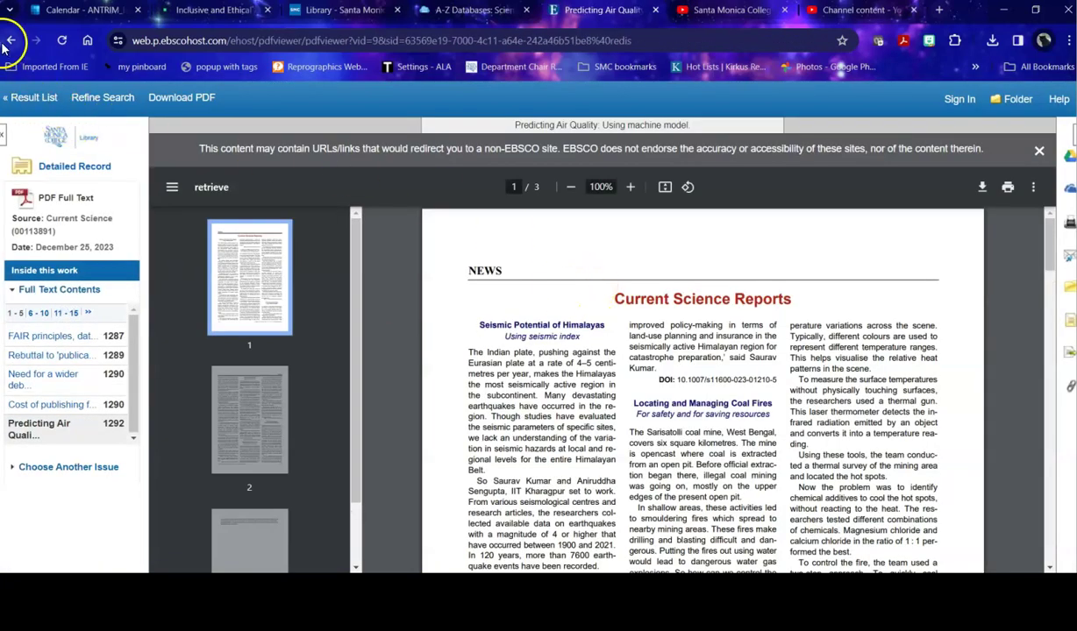
left_click(5, 46)
scroll(916, 301, "down", 1)
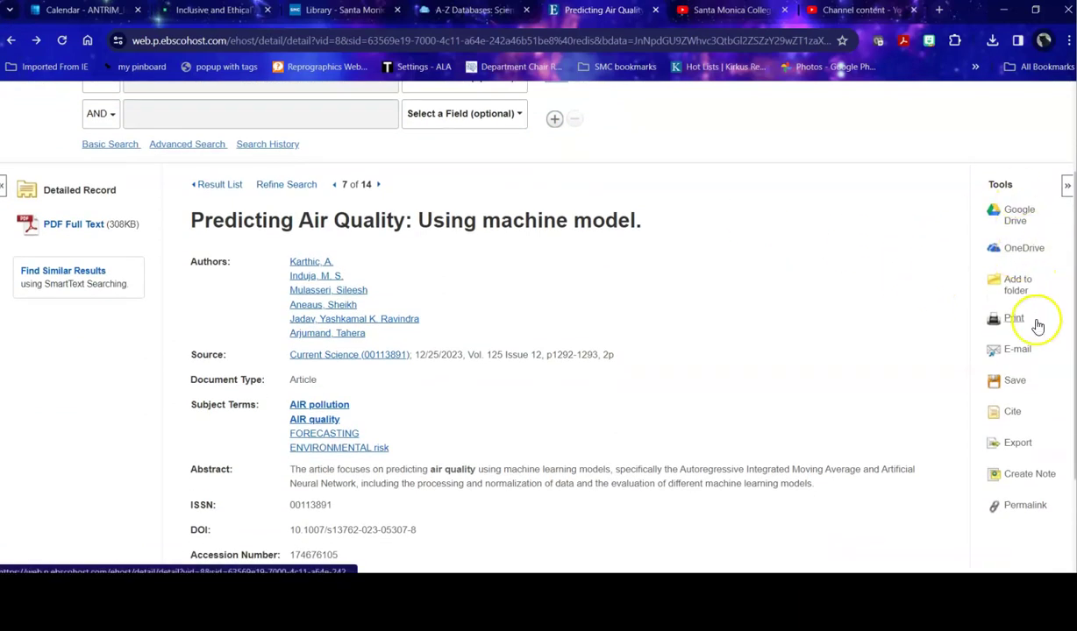
Display the article's Citation Format panel and review its APA 7th Edition citation
left_click(1012, 415)
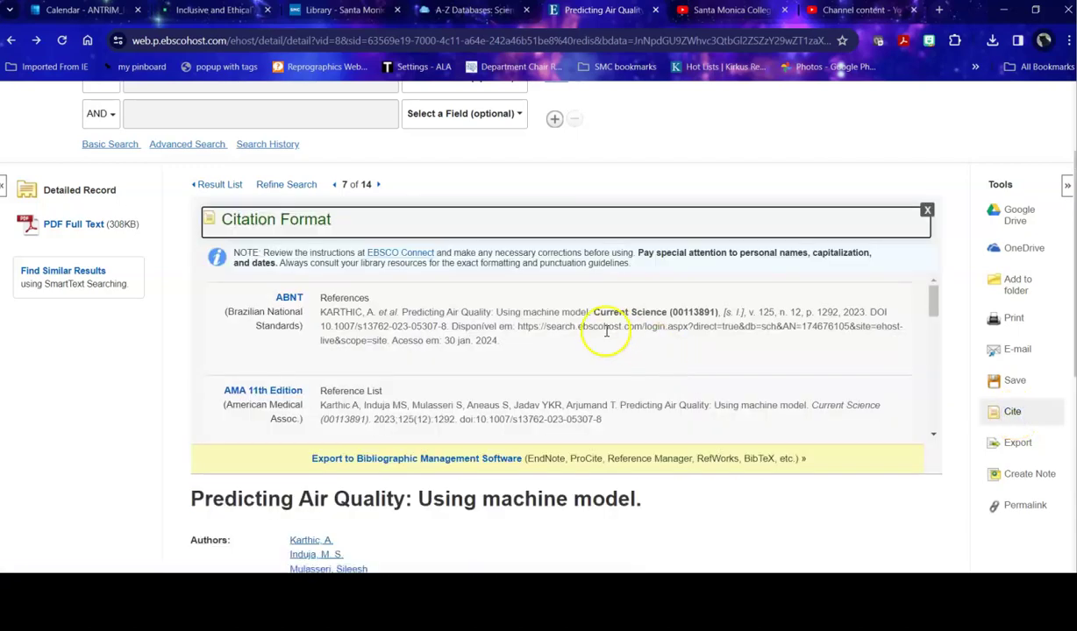
scroll(513, 313, "down", 3)
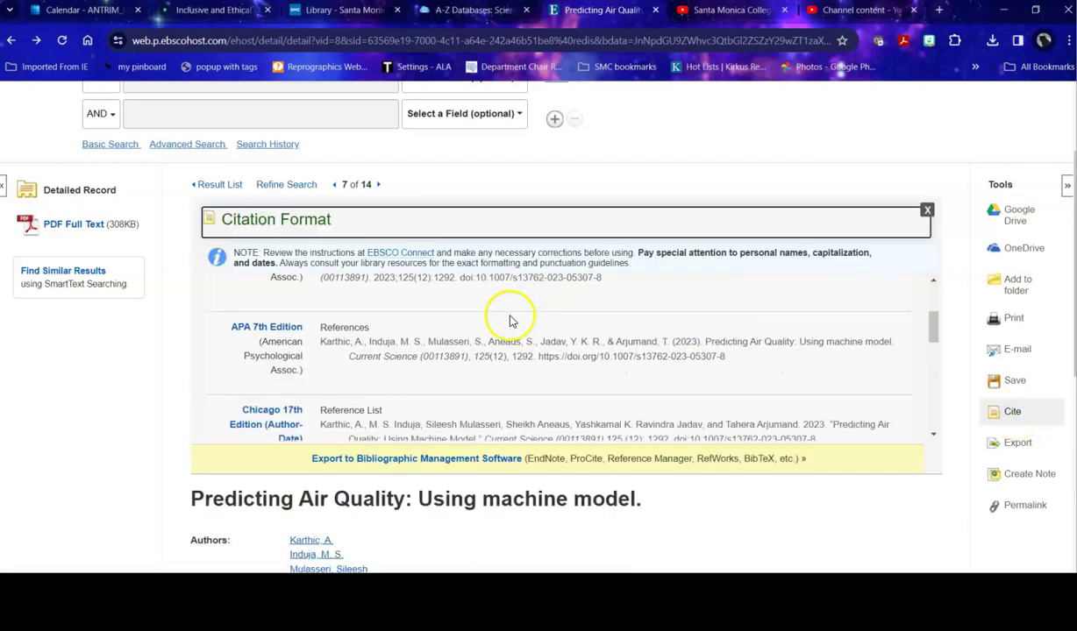
left_click(471, 355)
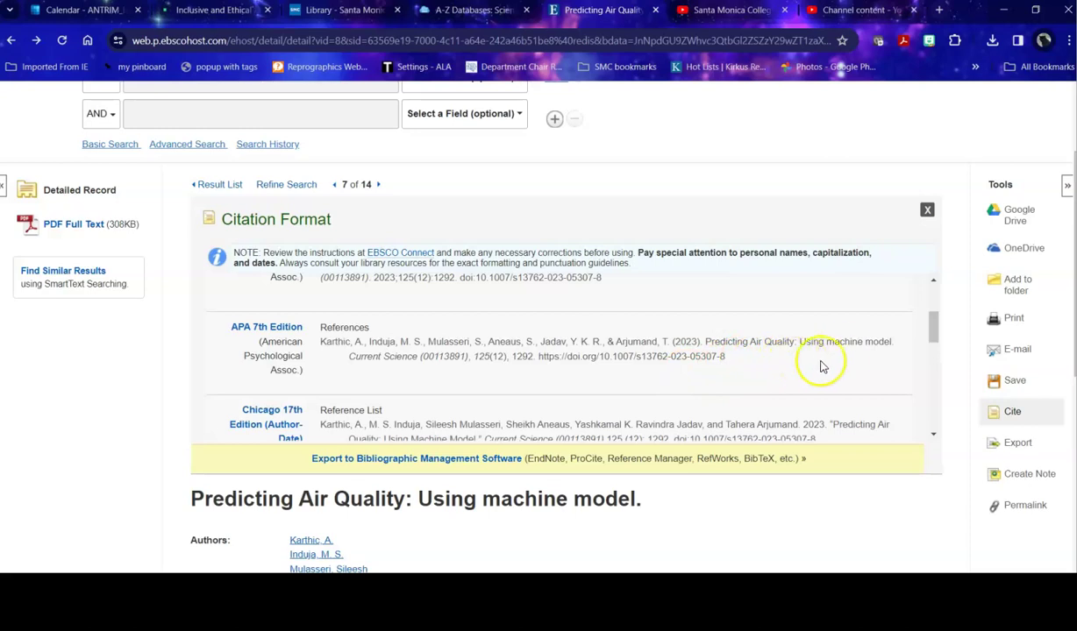
scroll(714, 318, "down", 2)
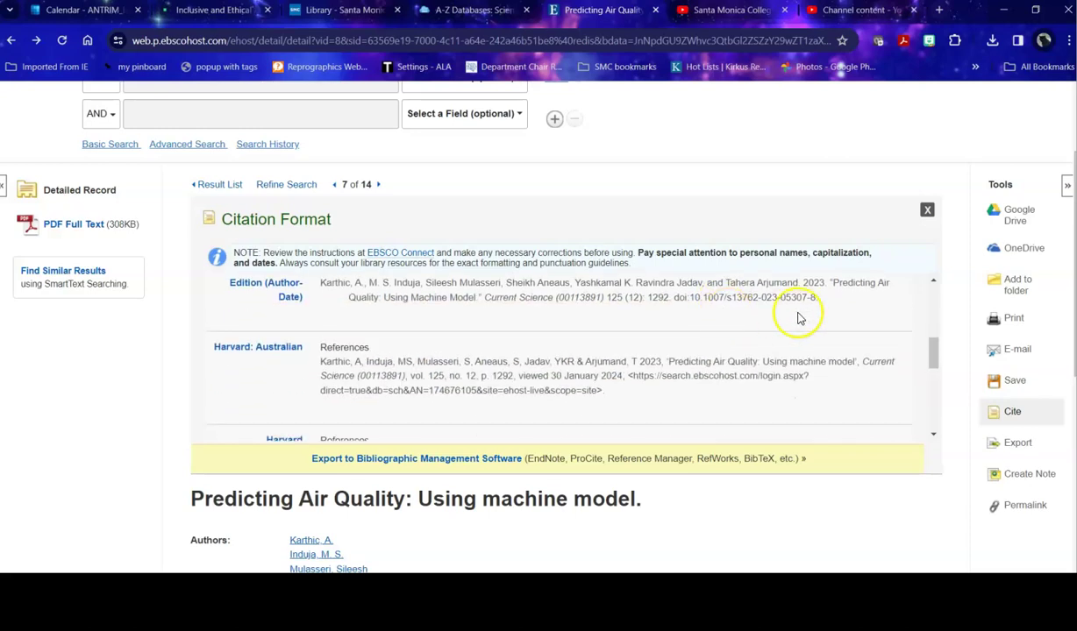
scroll(933, 291, "up", 5)
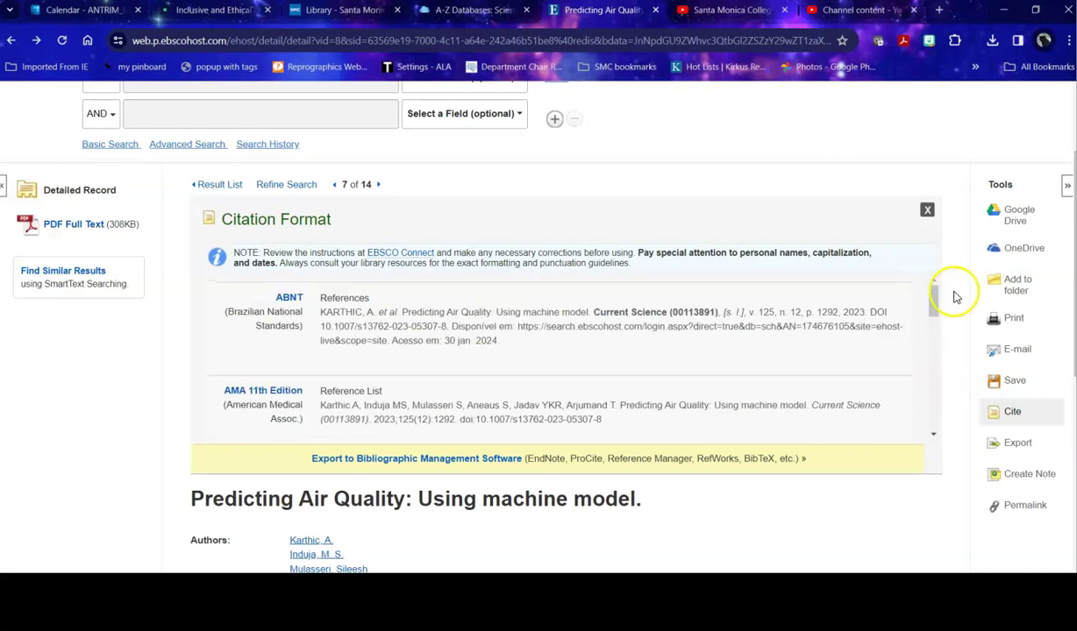
E-mail the article to the saved recipient address with an APA 7th Edition citation
left_click(1017, 352)
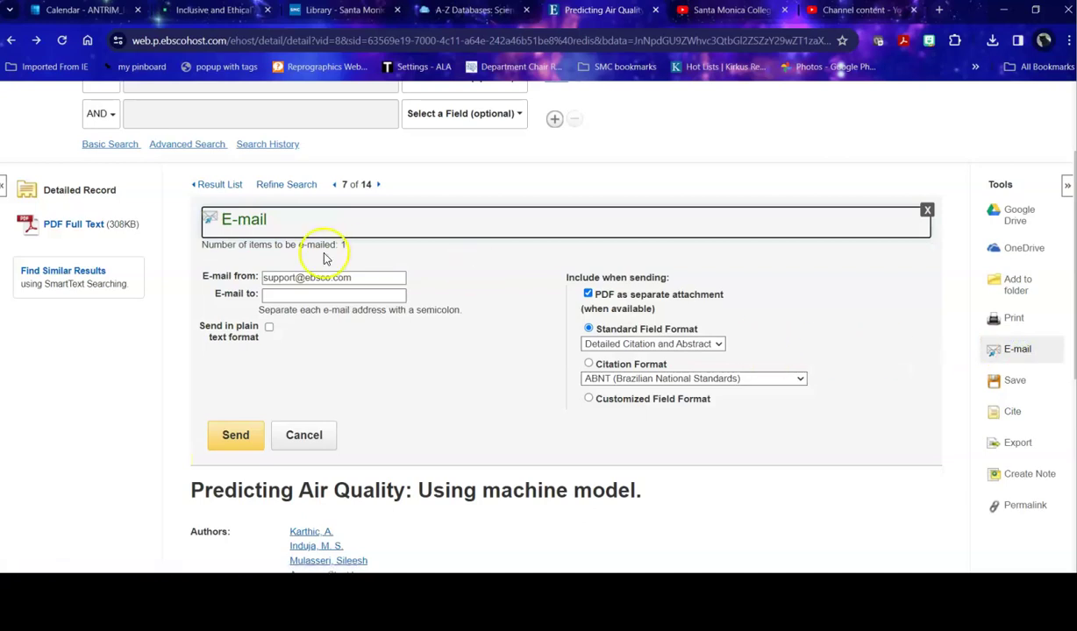
left_click(320, 295)
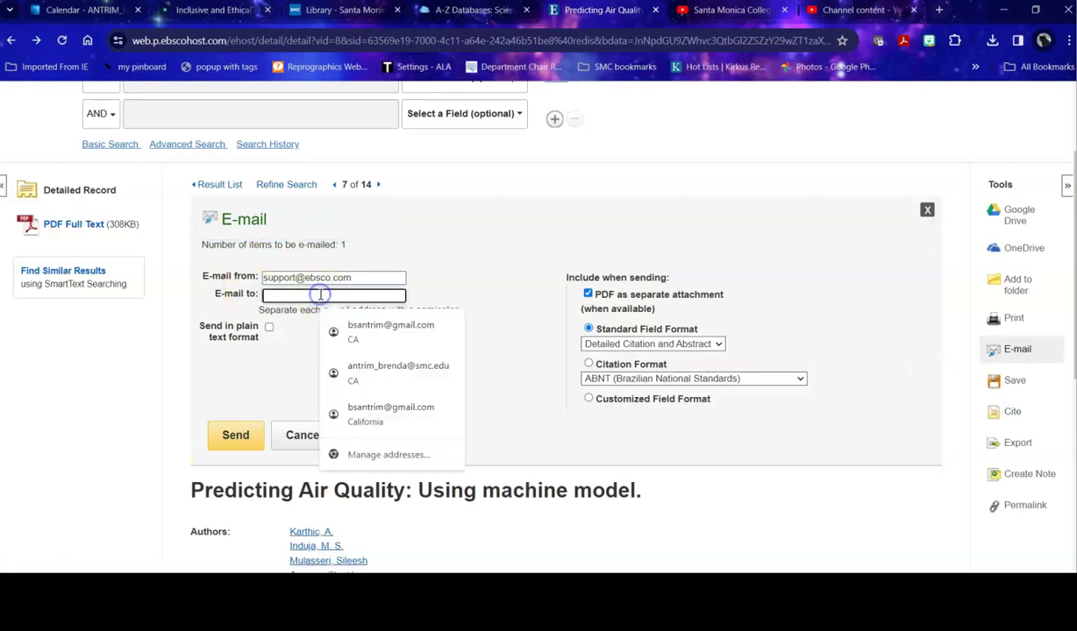
left_click(367, 368)
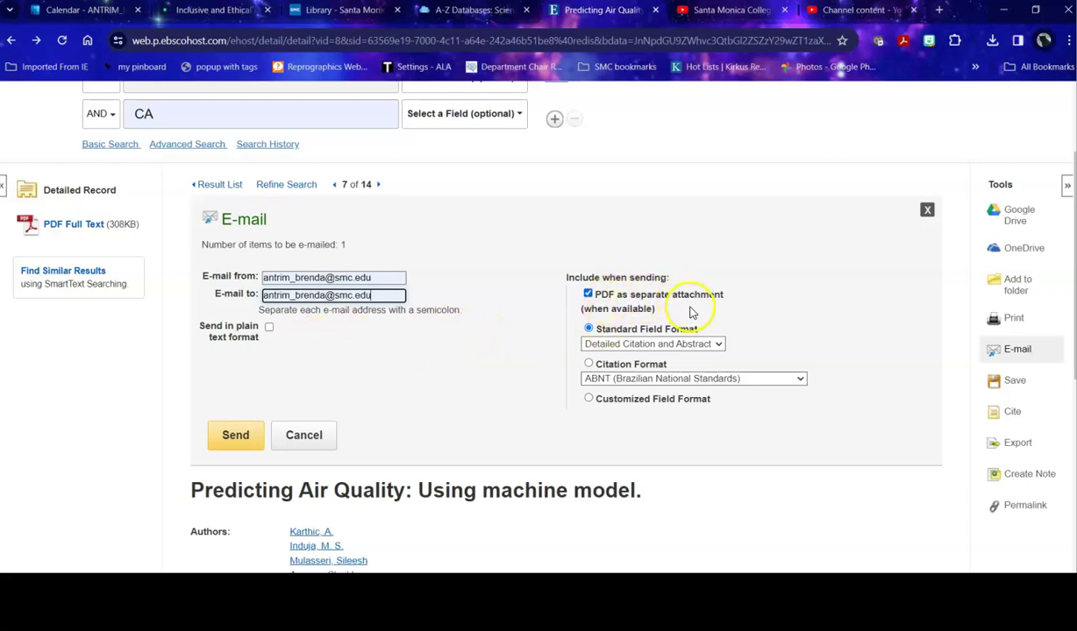
left_click(589, 363)
left_click(798, 379)
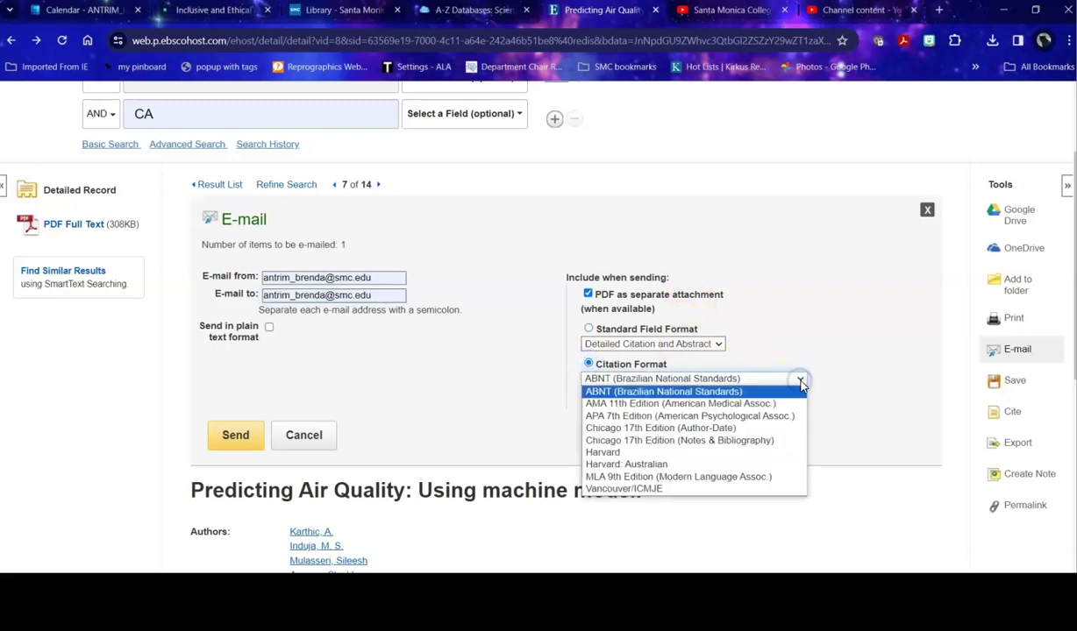
left_click(668, 416)
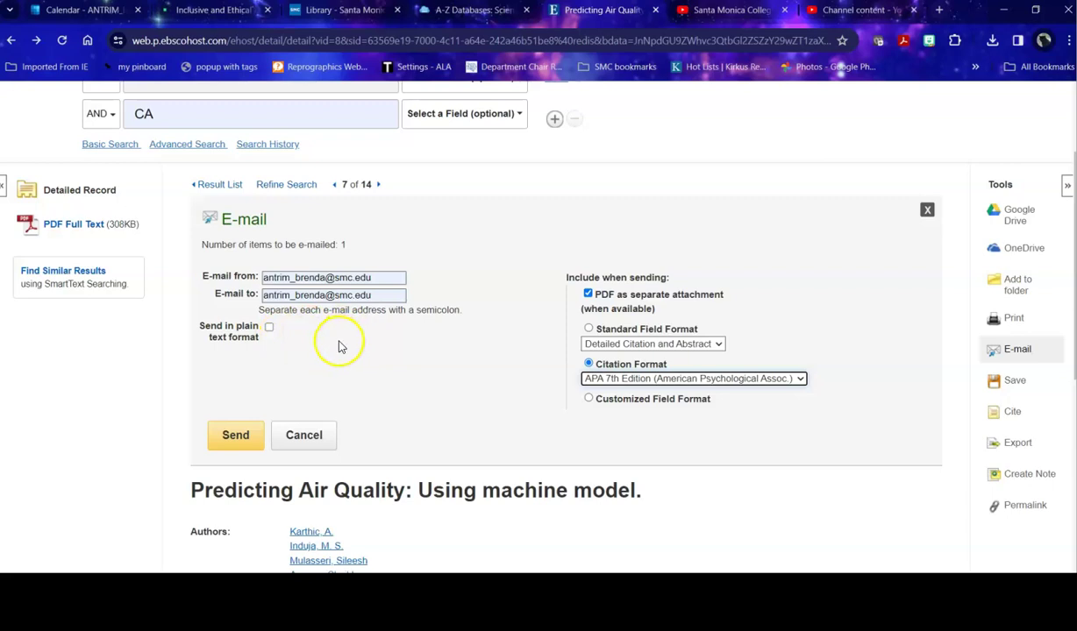
left_click(236, 436)
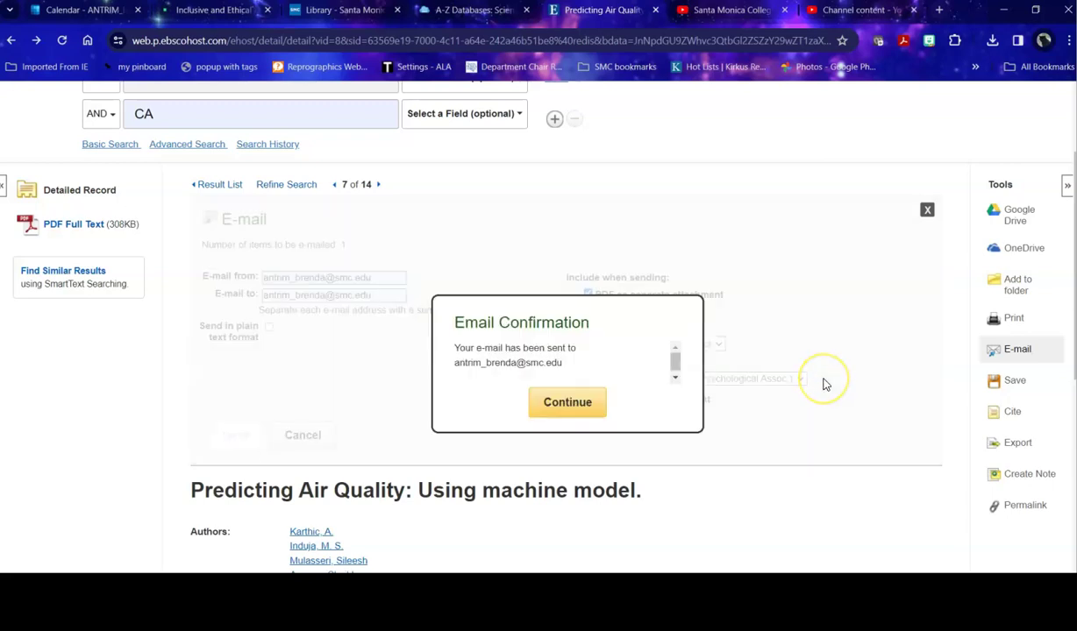
Dismiss the Email Confirmation and return to the top of the 'Predicting Air Quality' record
left_click(577, 413)
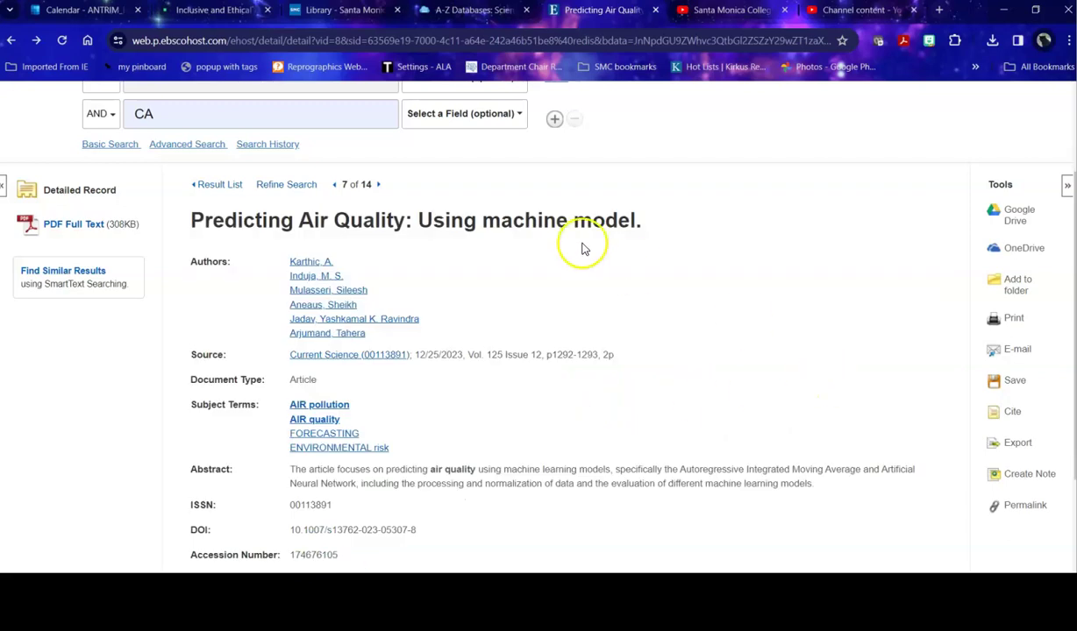
scroll(594, 249, "up", 2)
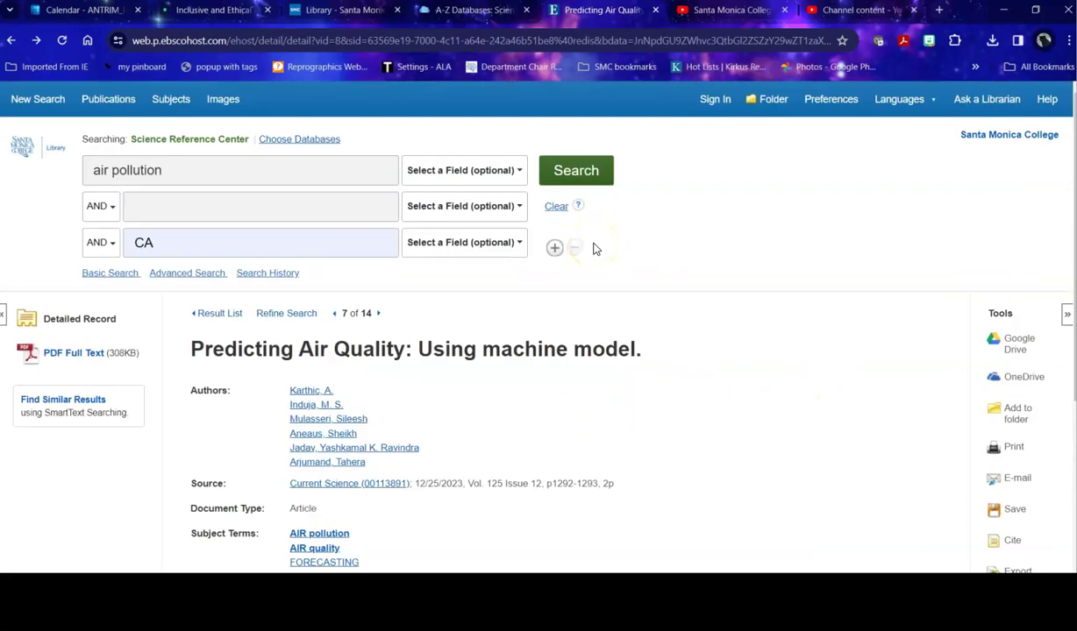